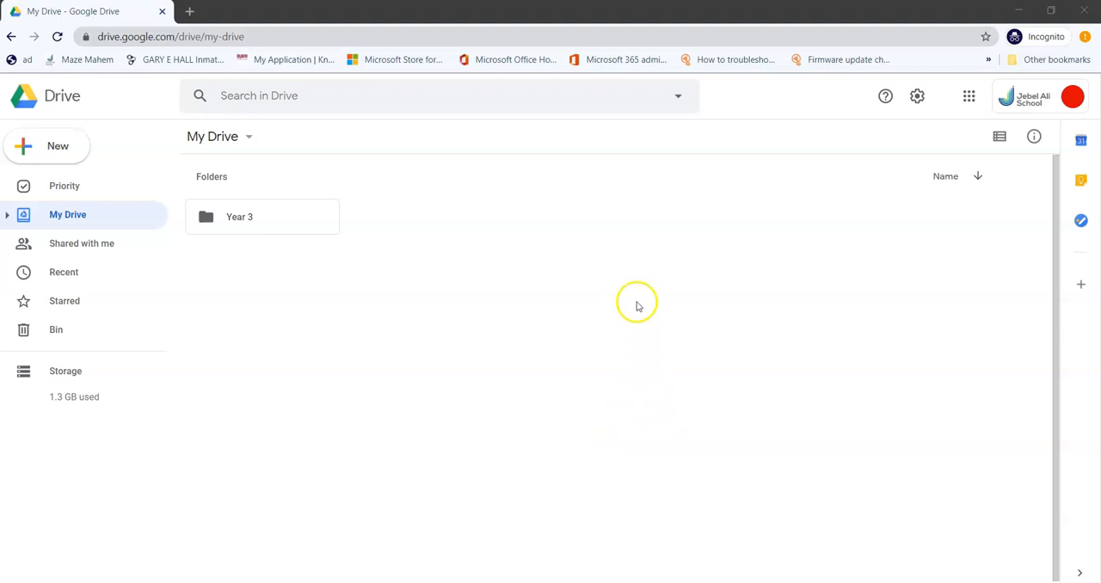
Step: Open the Computing folder inside the Year 3 folder of My Drive
click(214, 142)
click(585, 267)
double_click(280, 224)
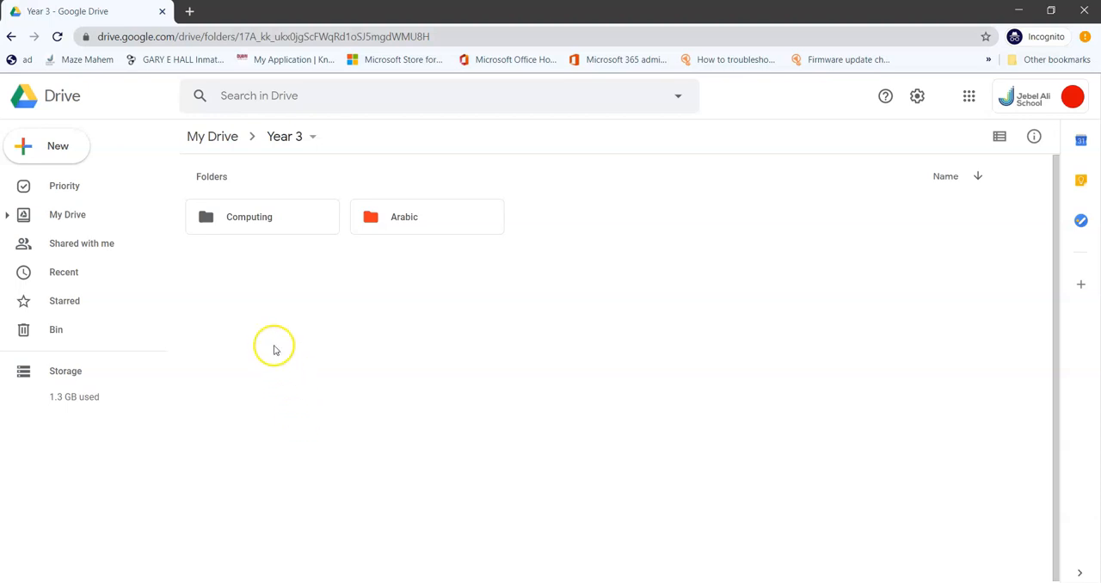
double_click(245, 228)
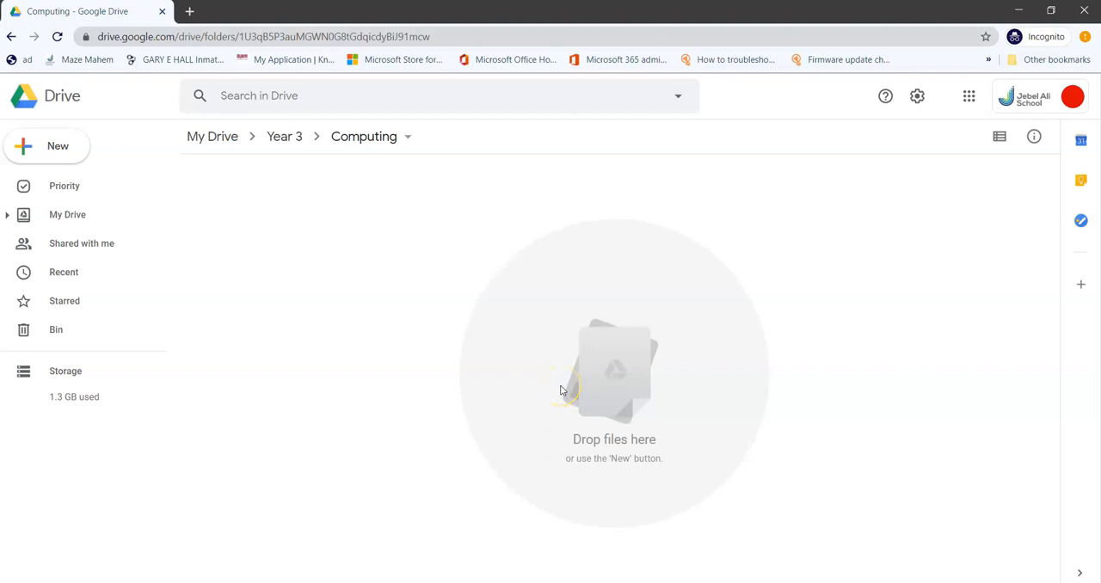
Step: Create a new blank Google Docs document in the Computing folder
click(60, 148)
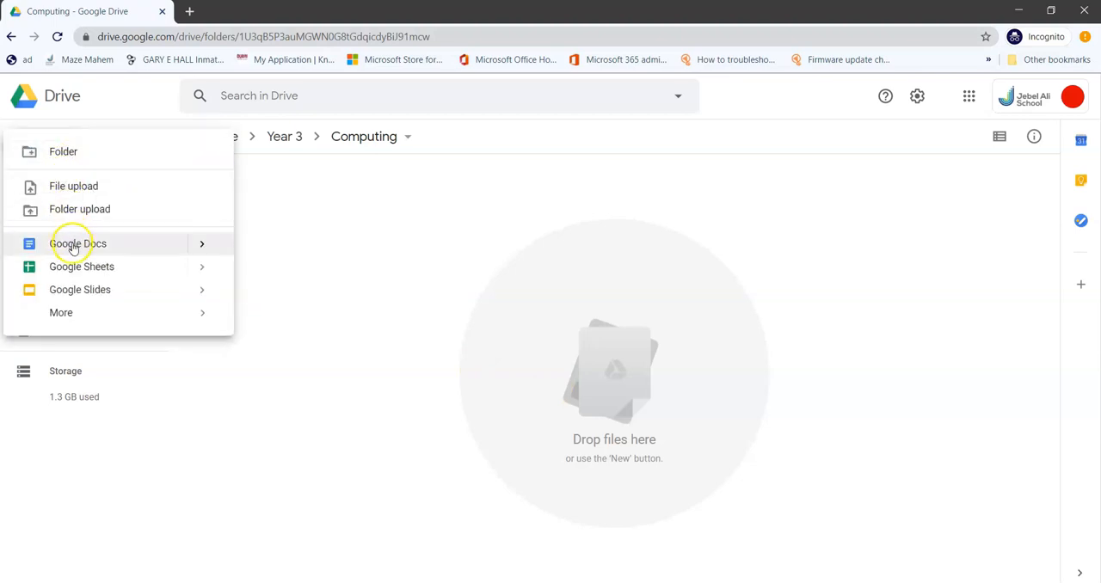
click(479, 334)
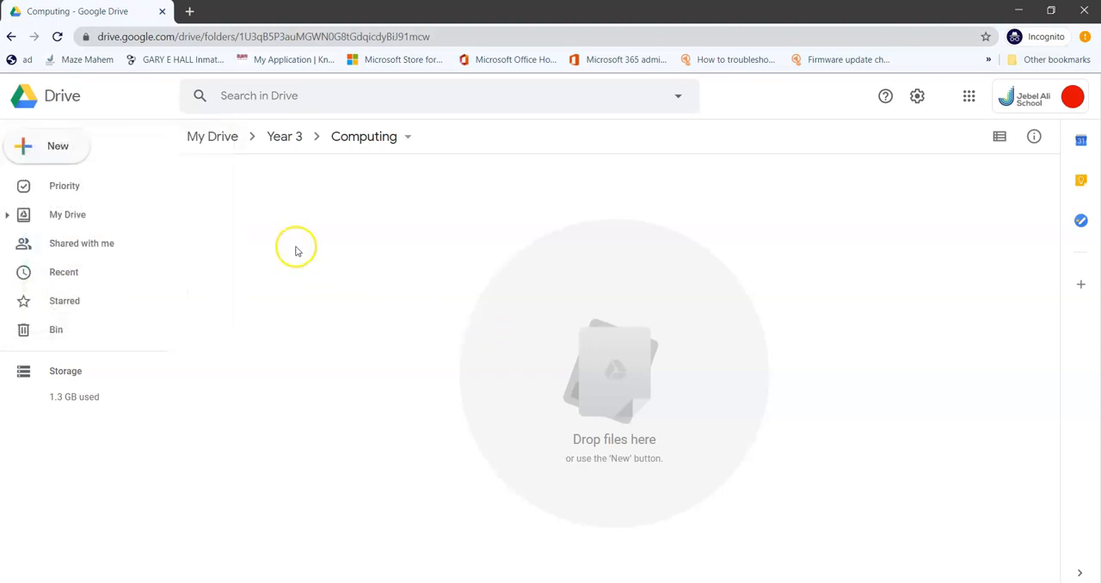
click(74, 150)
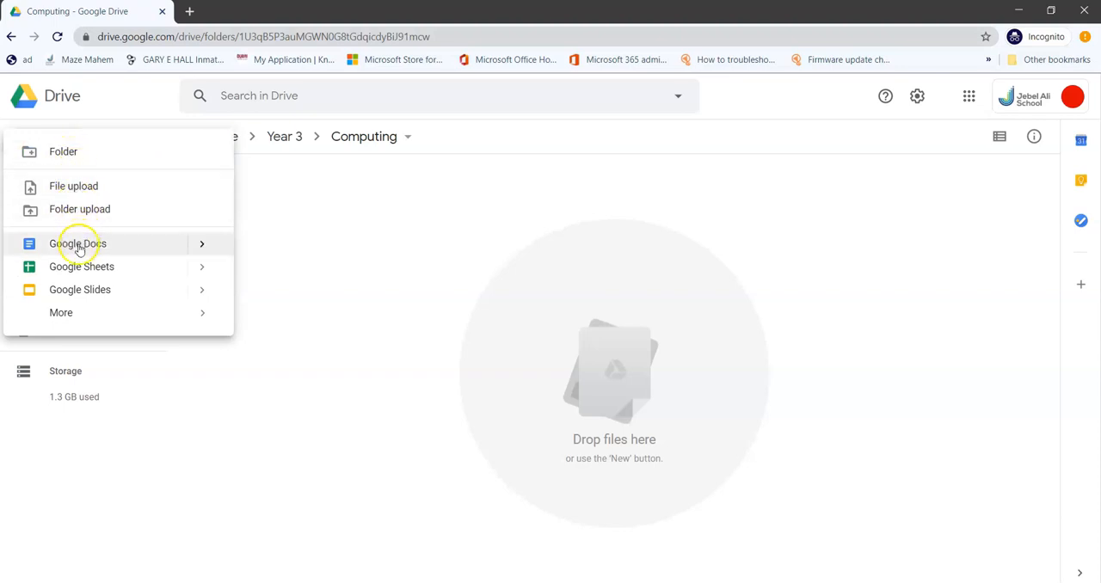
click(15, 106)
click(36, 149)
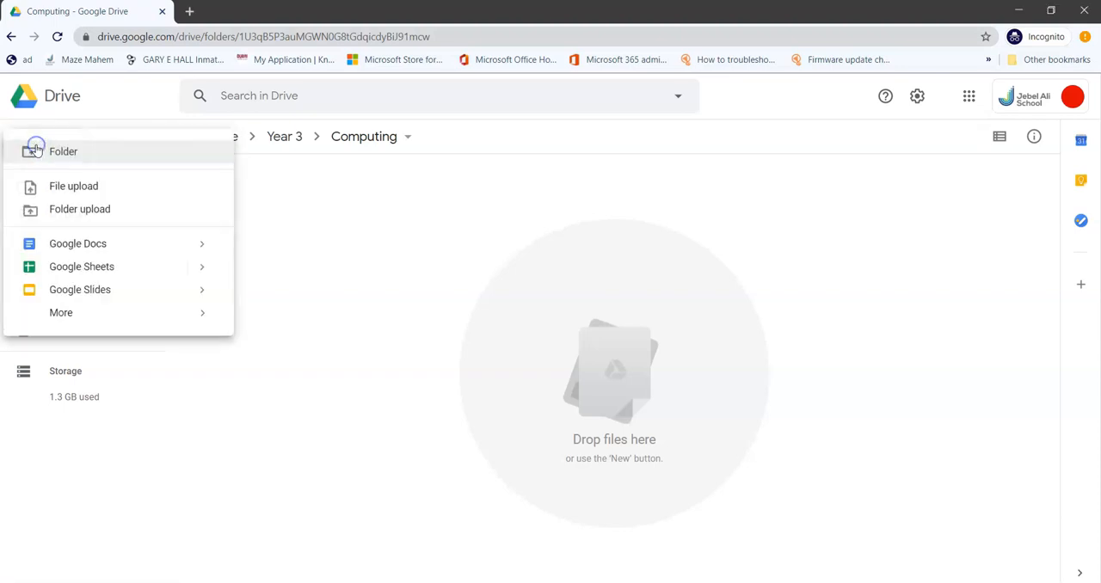
click(73, 244)
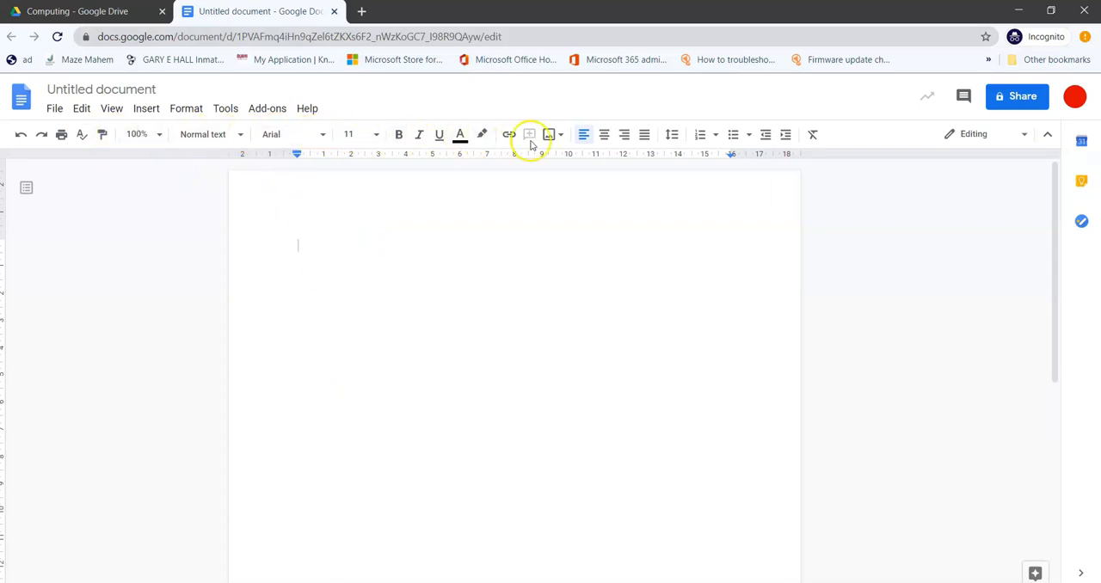
Step: Check the Computing folder in Google Drive, and return to the untitled document
click(645, 135)
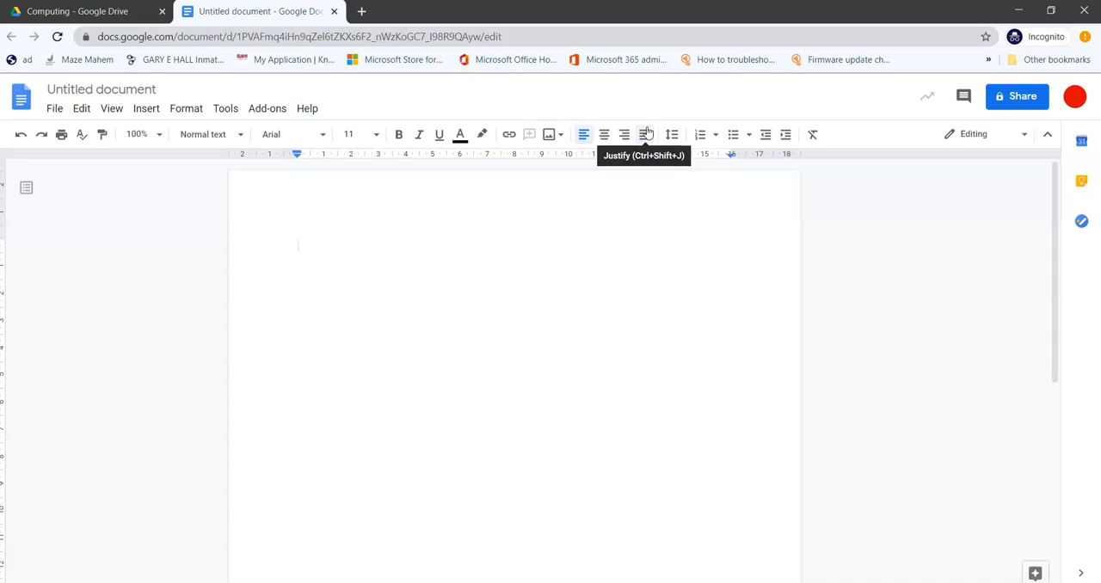
click(662, 127)
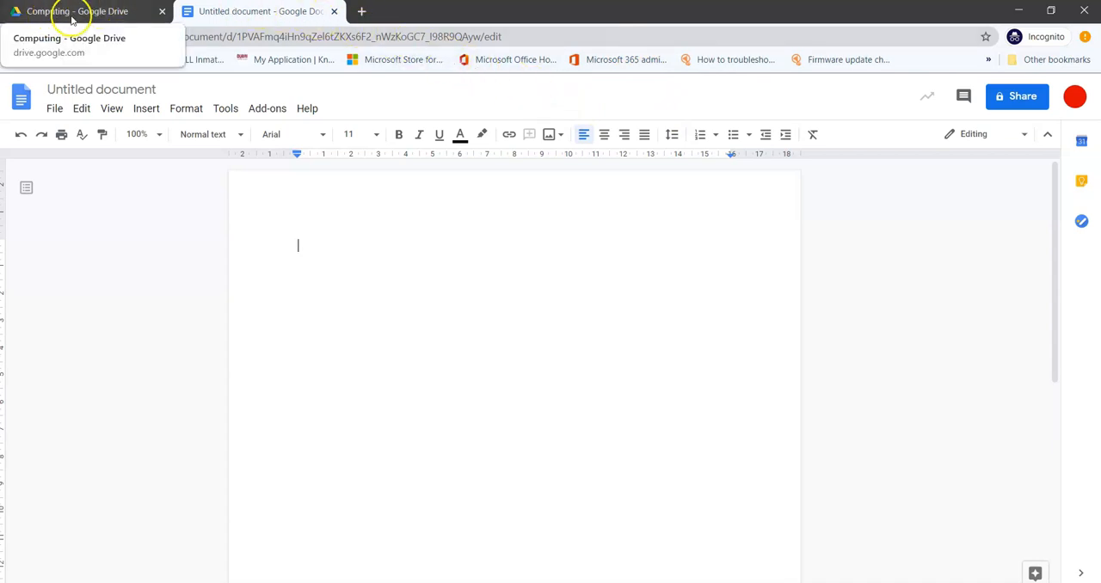
click(115, 19)
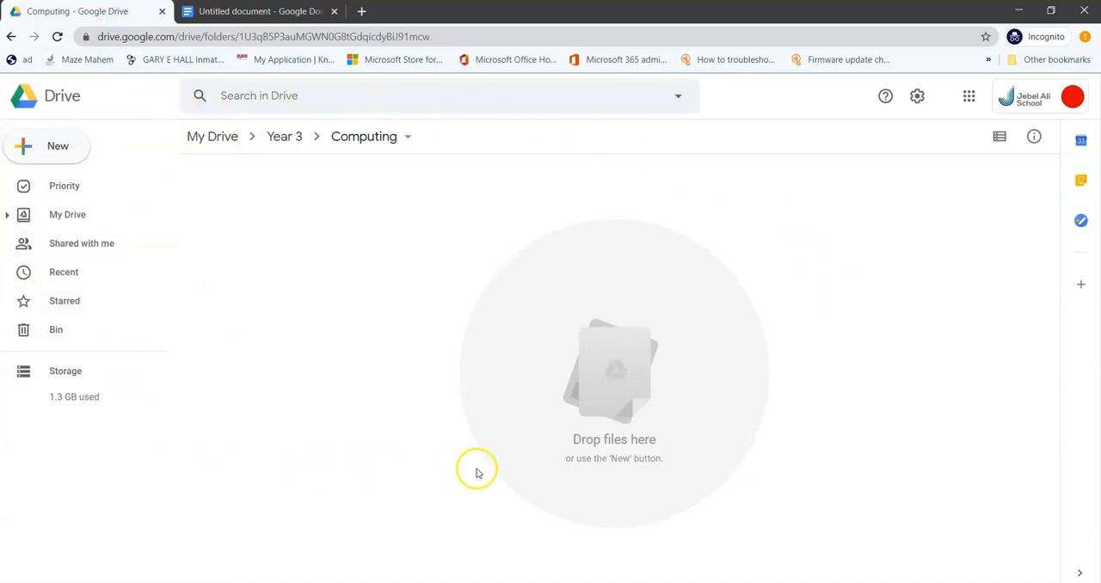
click(260, 13)
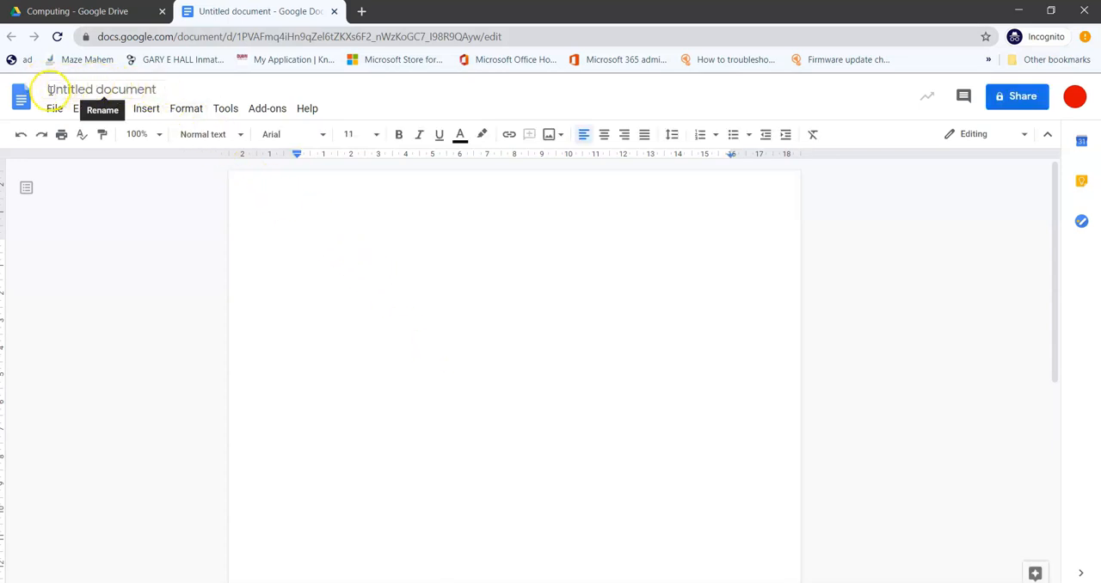
Step: Rename the document as E-Safety and check for it in the Computing folder in Google Drive
click(157, 91)
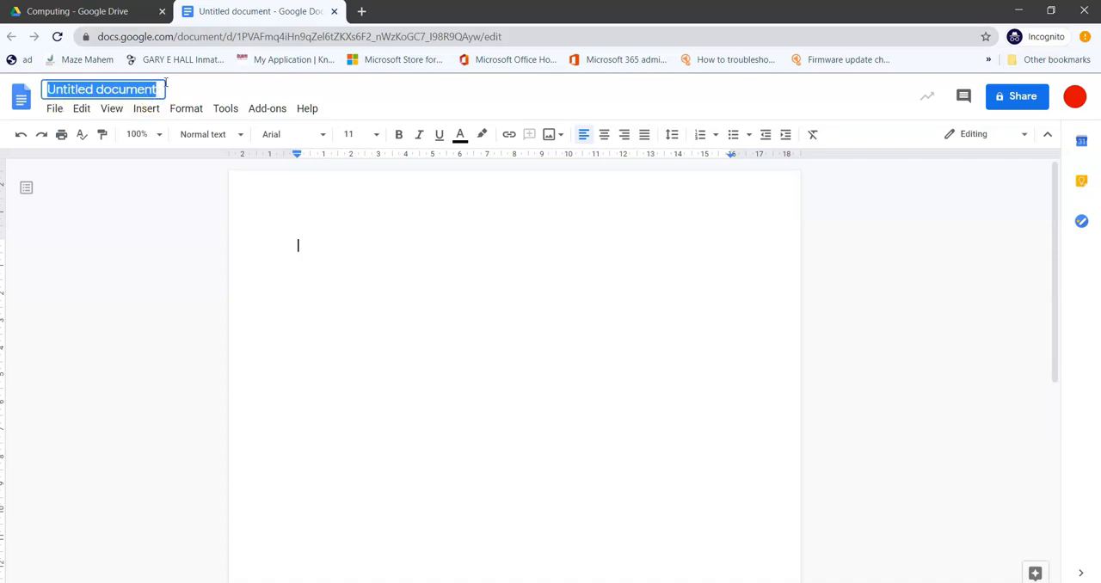
key(BackSpace)
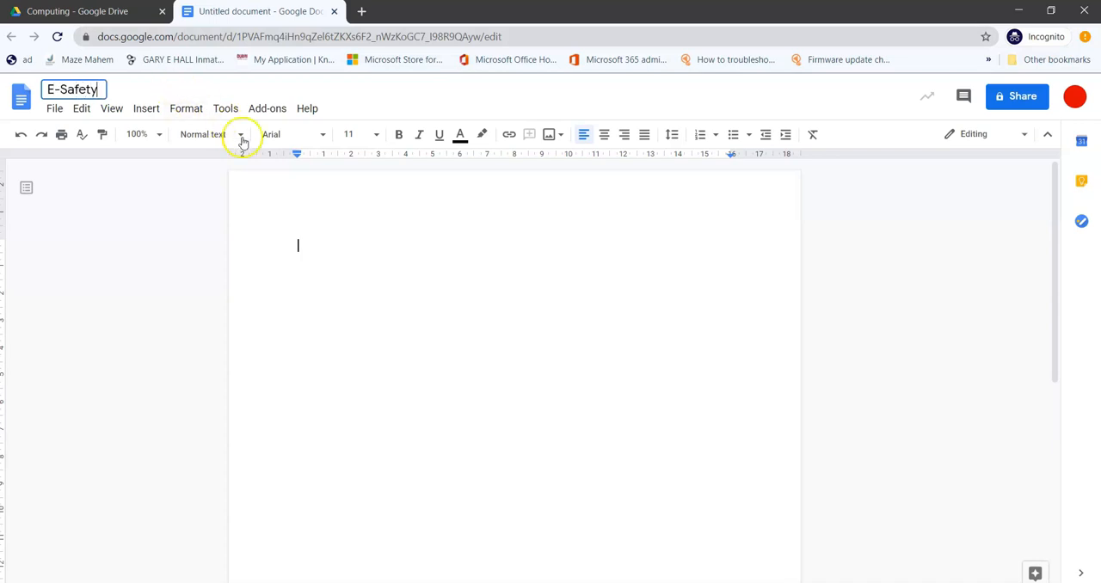
click(406, 310)
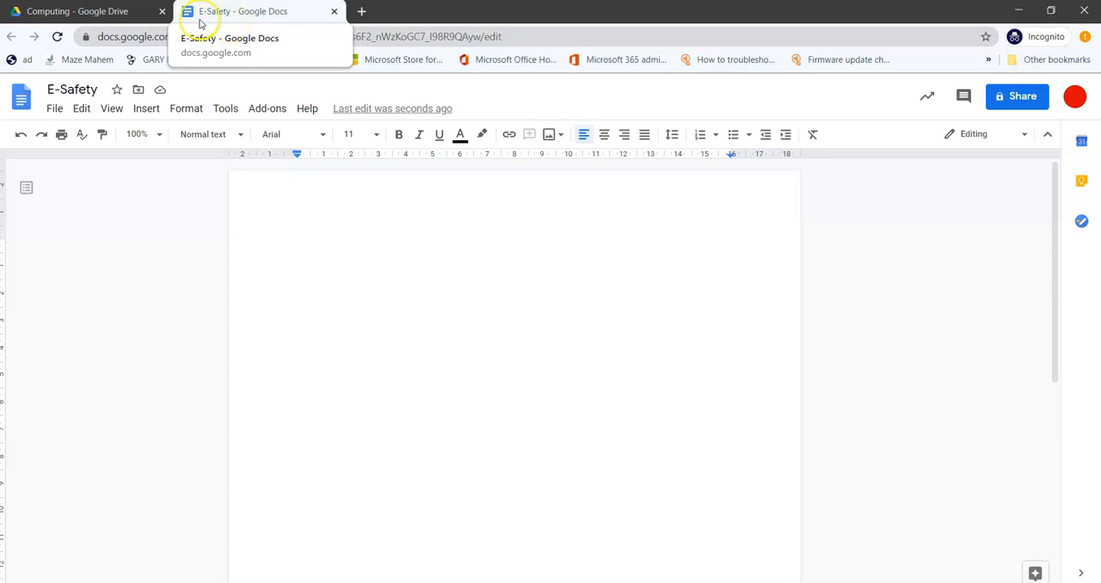
click(126, 12)
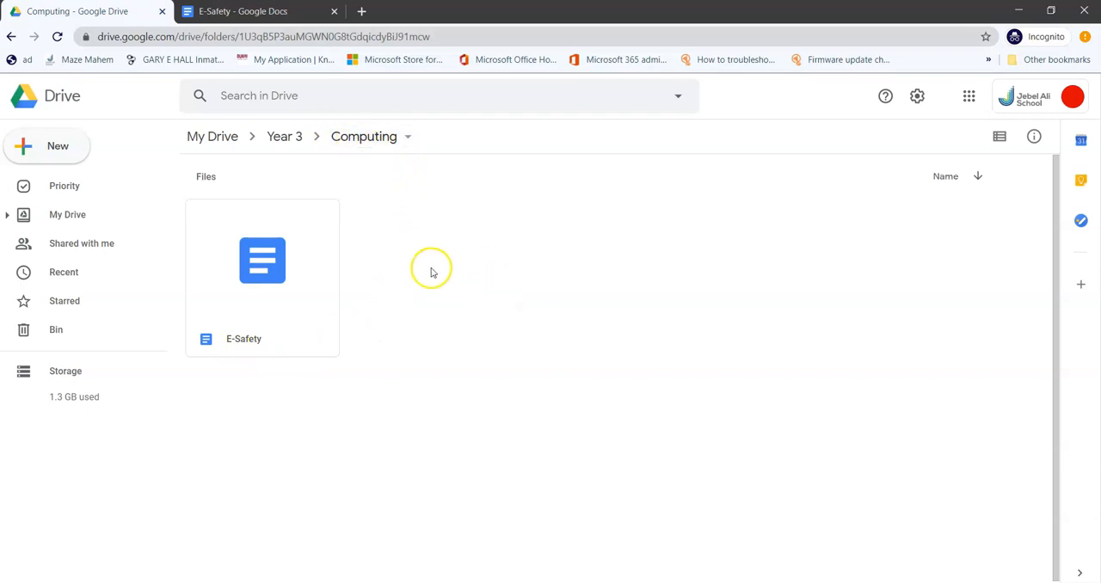
click(249, 17)
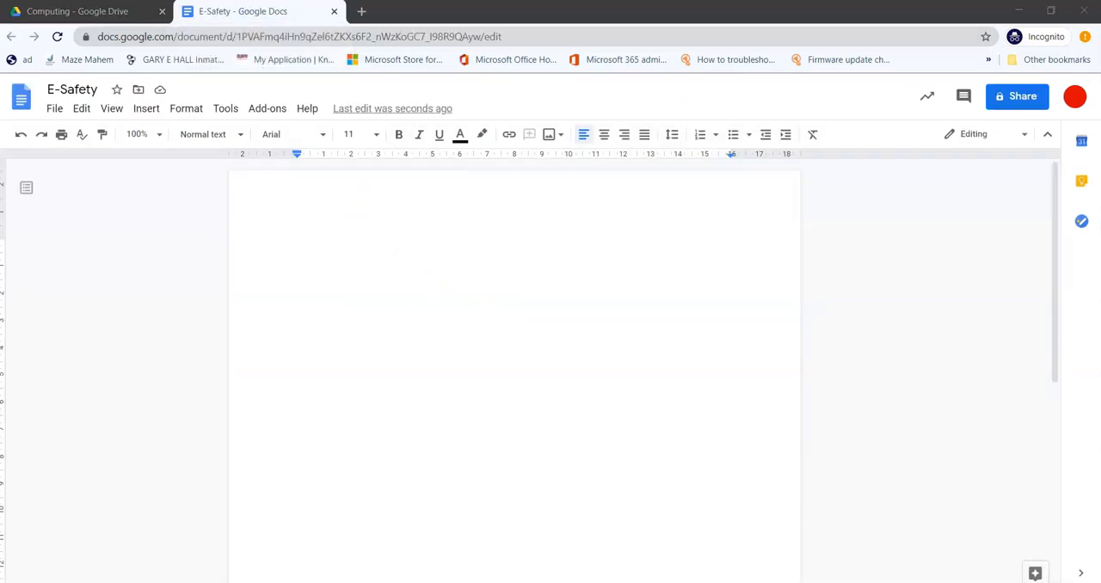
Step: Enter the heading text "E-Safet" on the first line of the document
click(315, 267)
text(E-Safet)
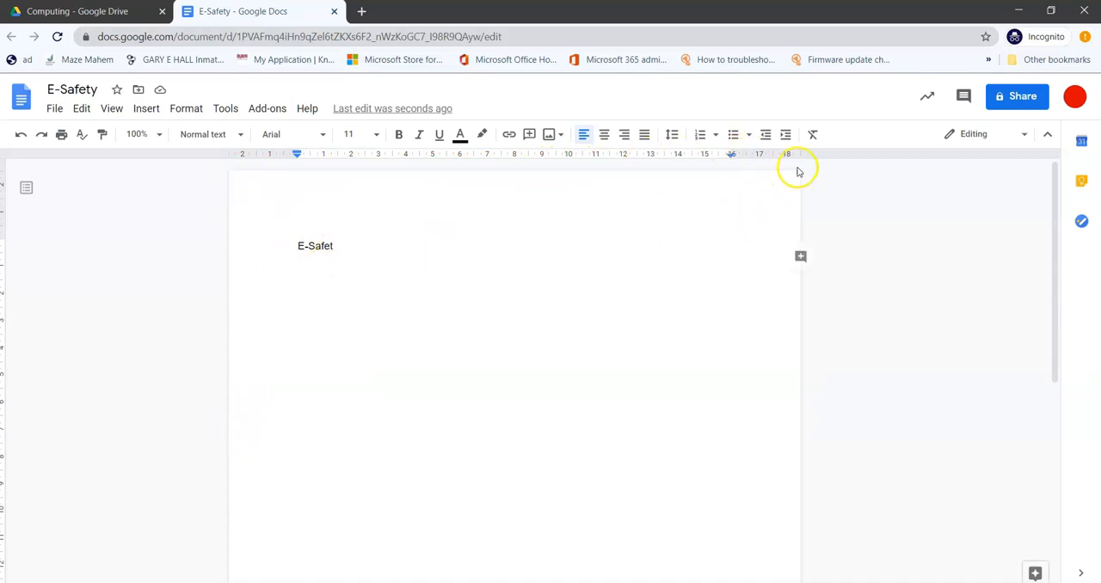
drag(1058, 213, 1071, 436)
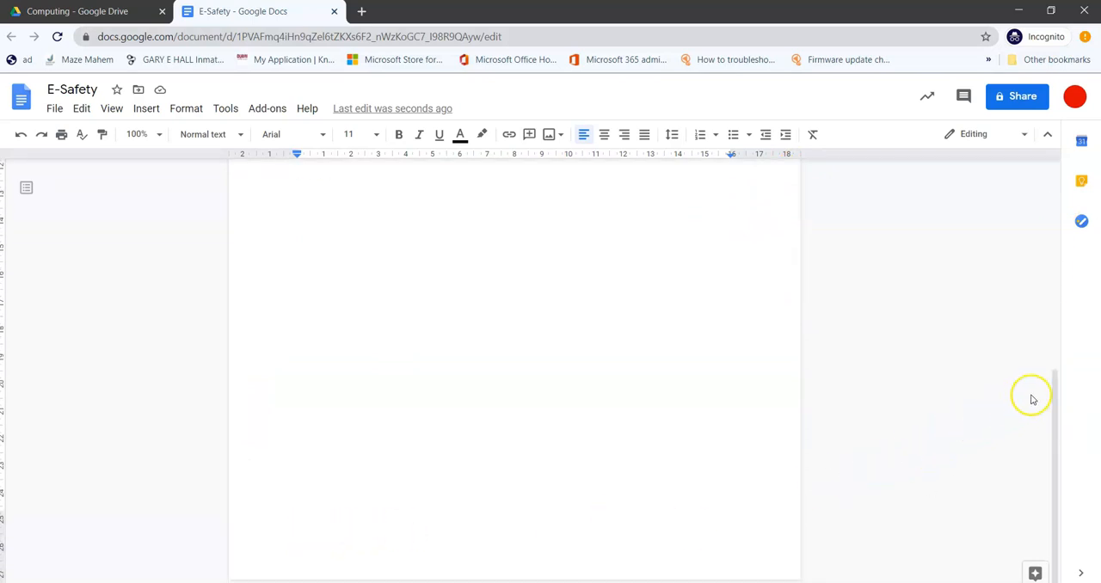
drag(1057, 381, 1038, 175)
click(341, 246)
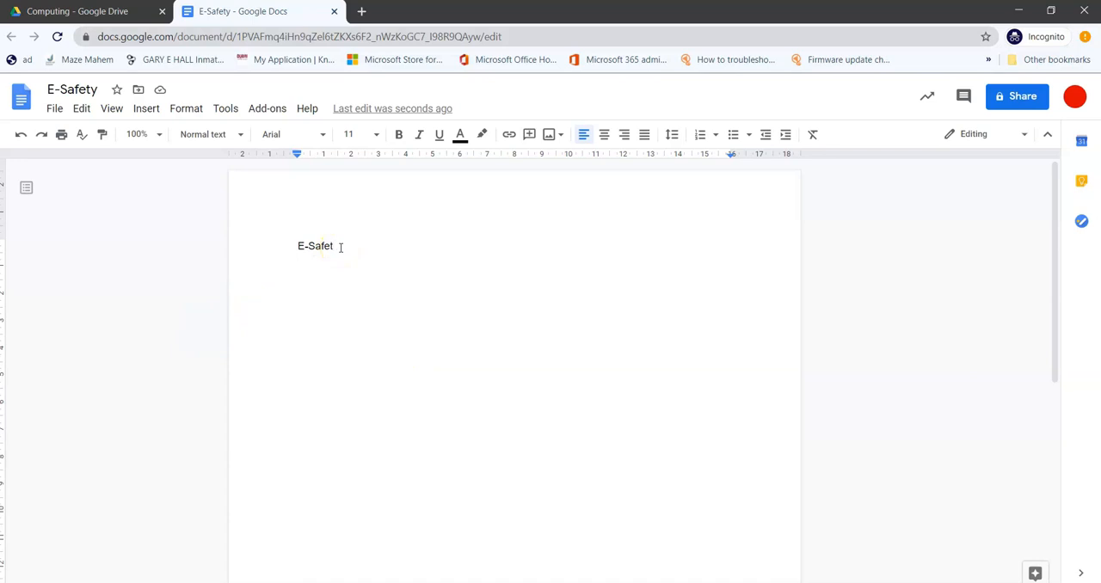
Step: Try right alignment on the heading, settle on centre alignment, and complete its text as "E-Safety"
click(604, 138)
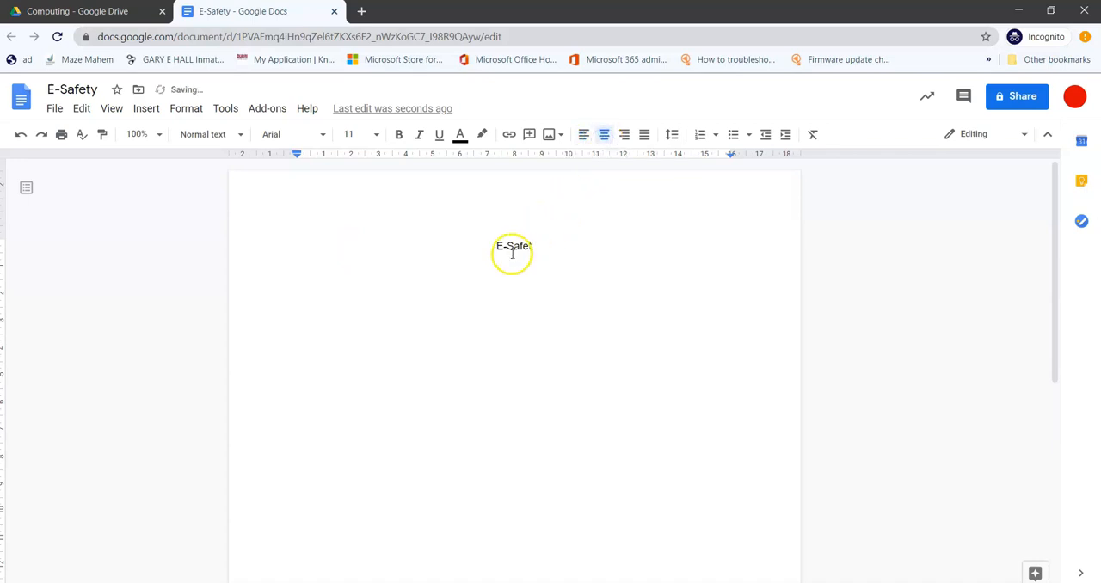
click(624, 136)
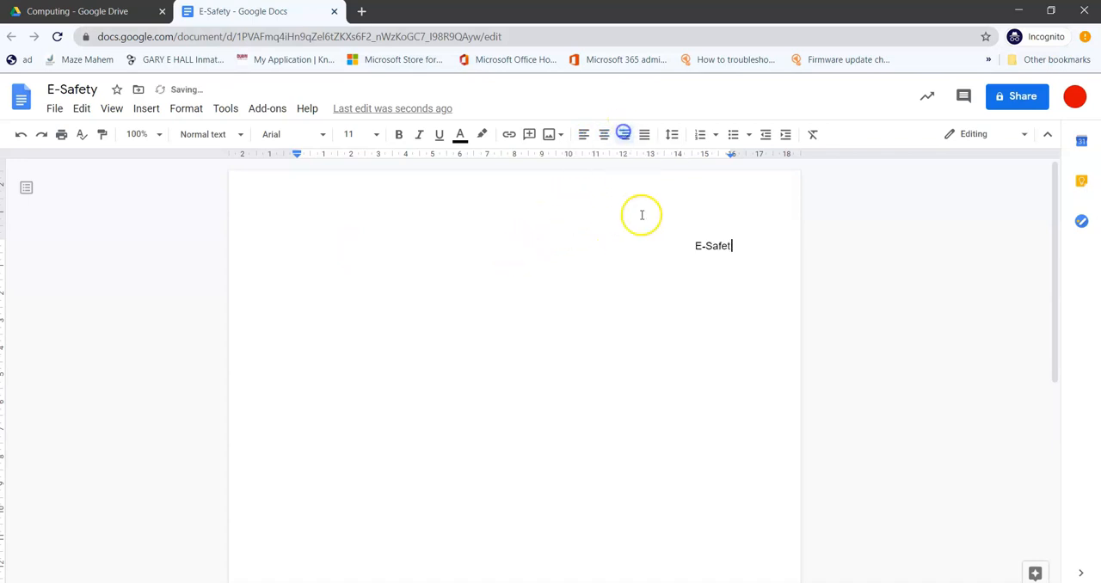
click(605, 140)
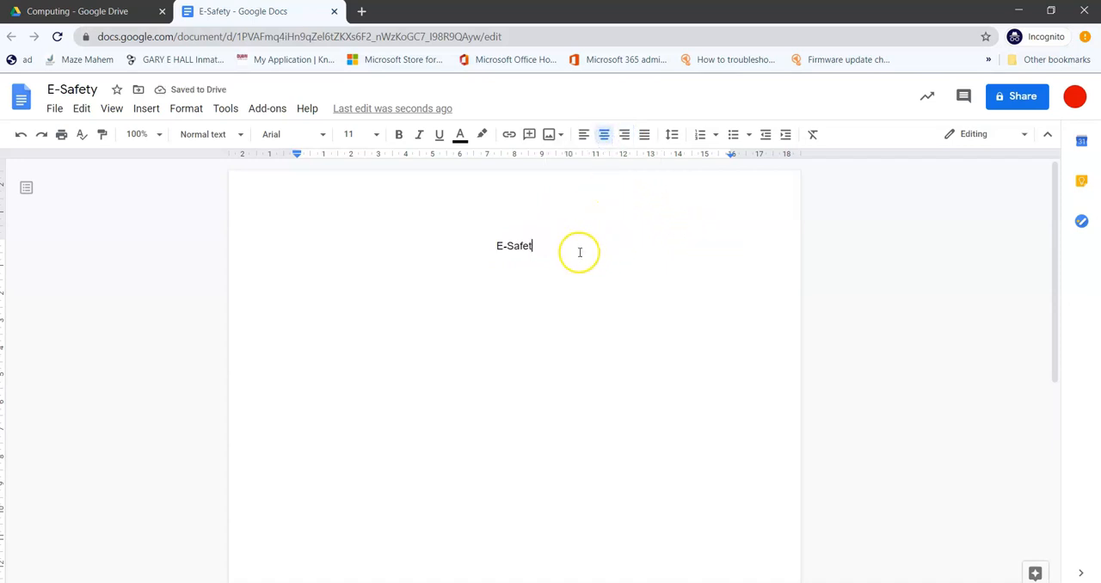
text(y)
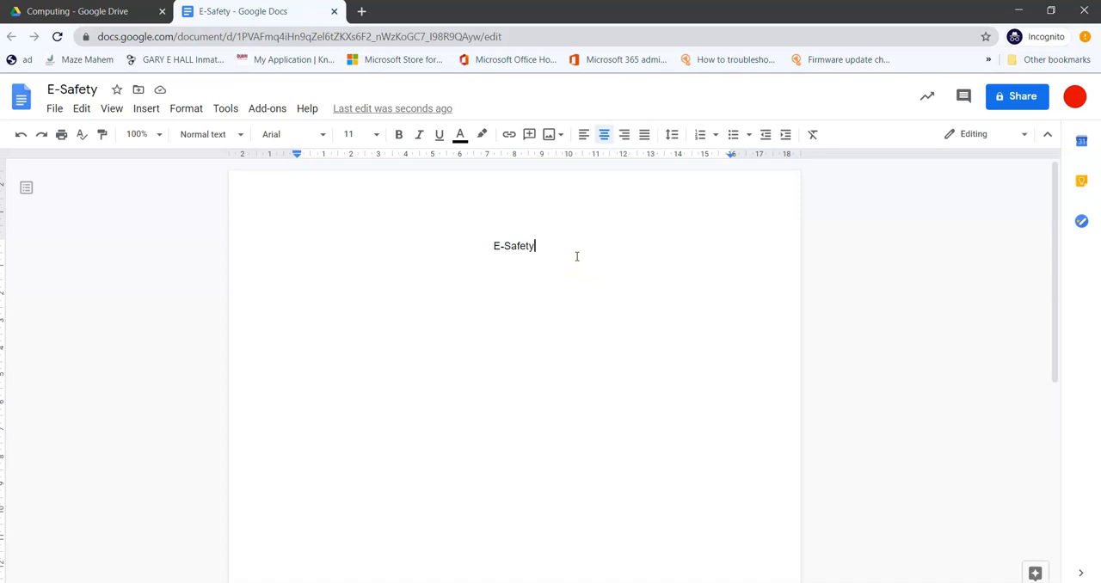
Step: Set the font size of the E-Safety heading to 24
click(535, 270)
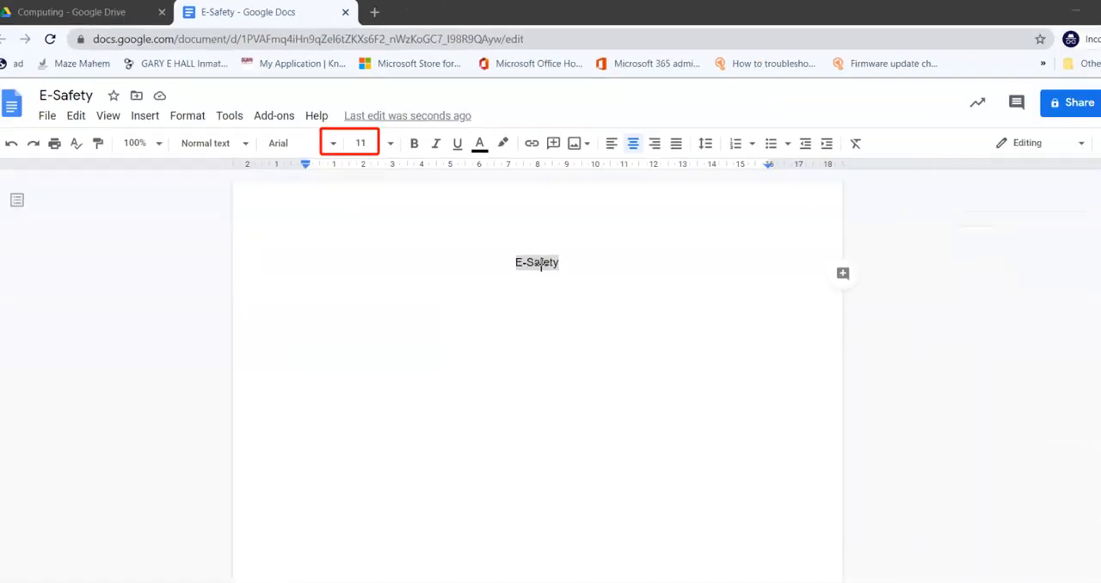
click(379, 135)
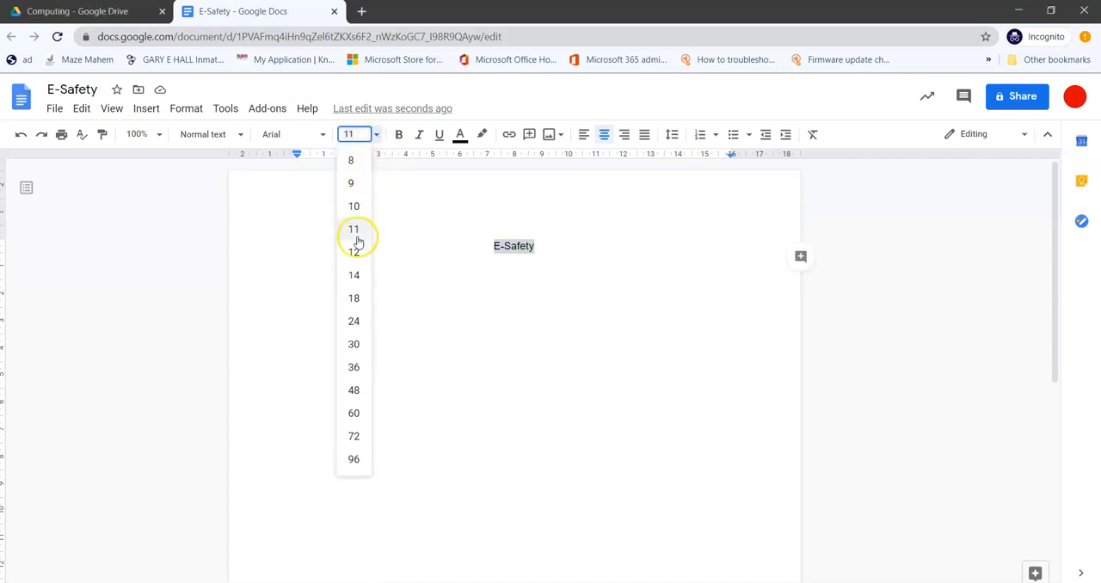
click(353, 321)
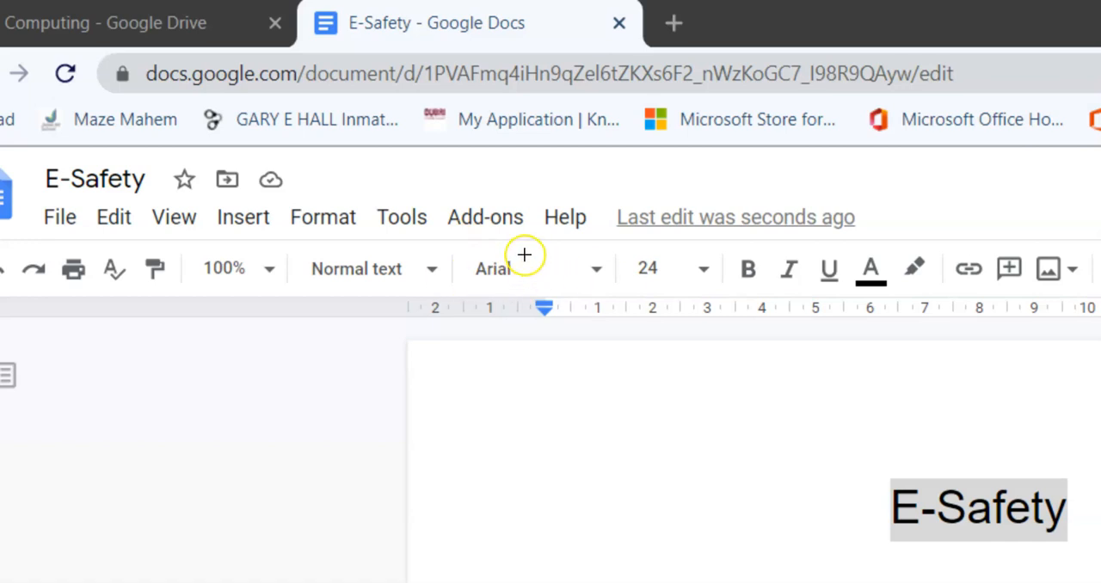
drag(442, 236, 618, 295)
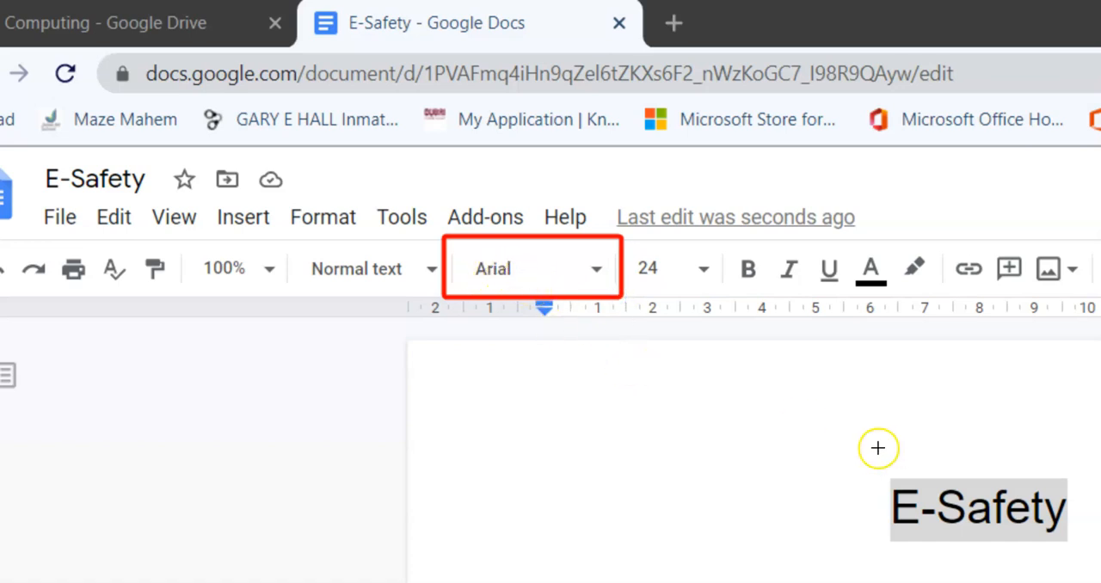
mouse_move(868, 470)
mouse_down()
mouse_move(882, 503)
mouse_move(1074, 541)
mouse_up()
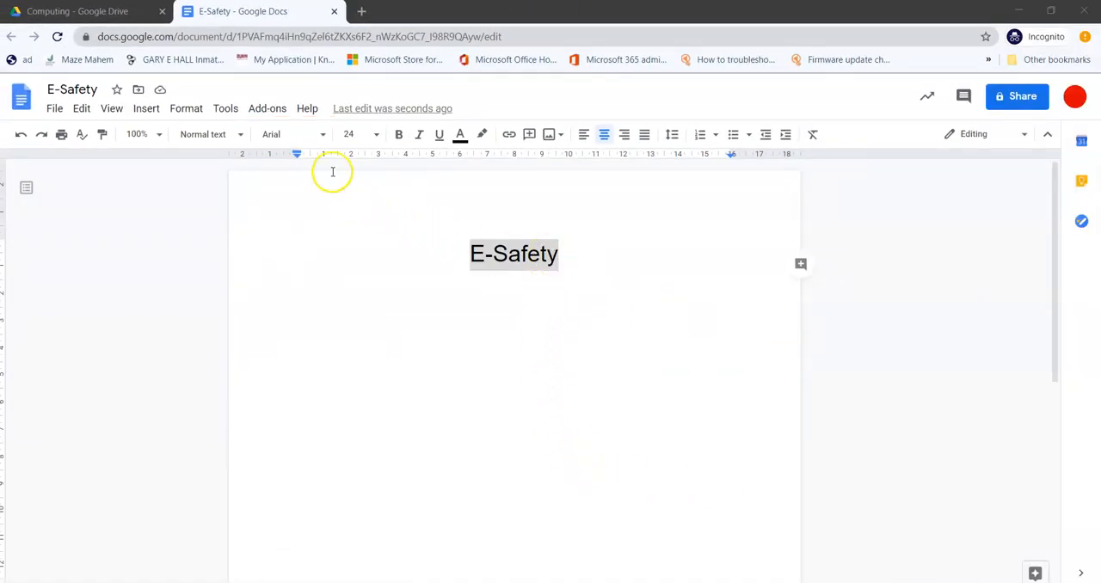
Step: Change the font of the E-Safety heading to Impact
click(321, 139)
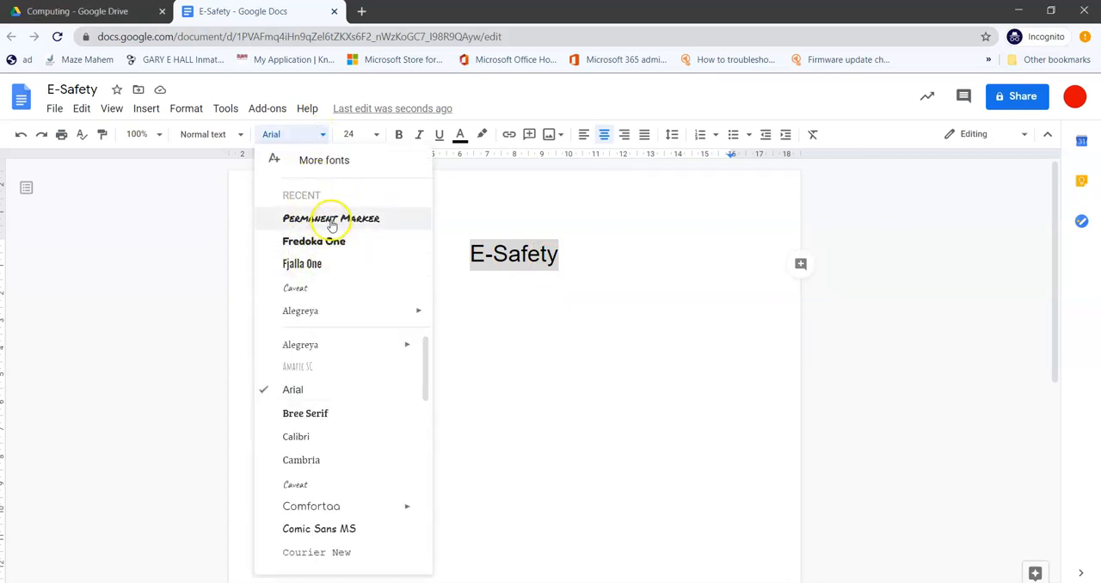
drag(428, 347, 429, 414)
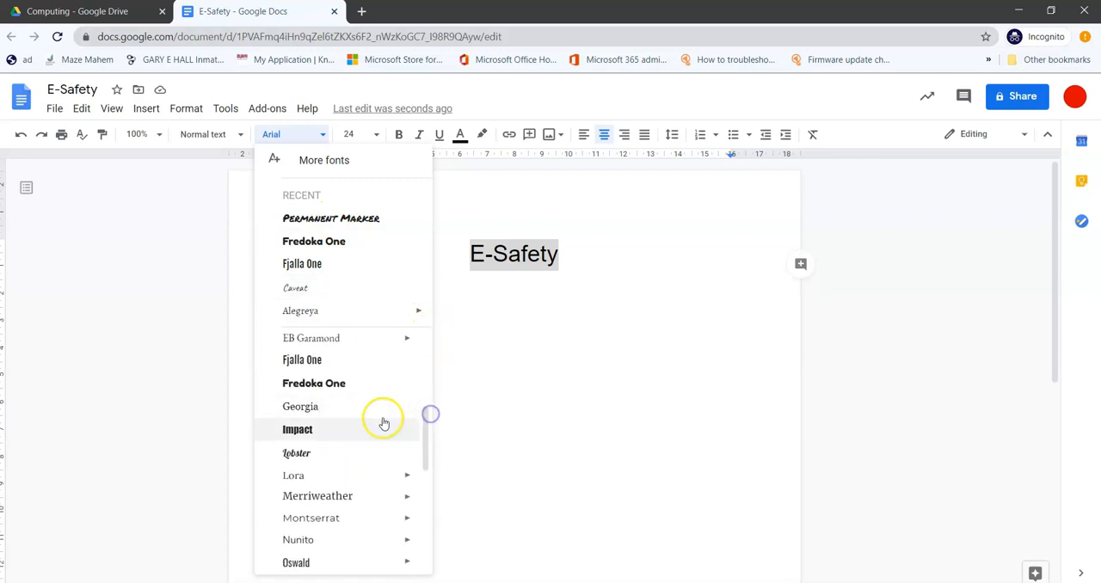
click(310, 435)
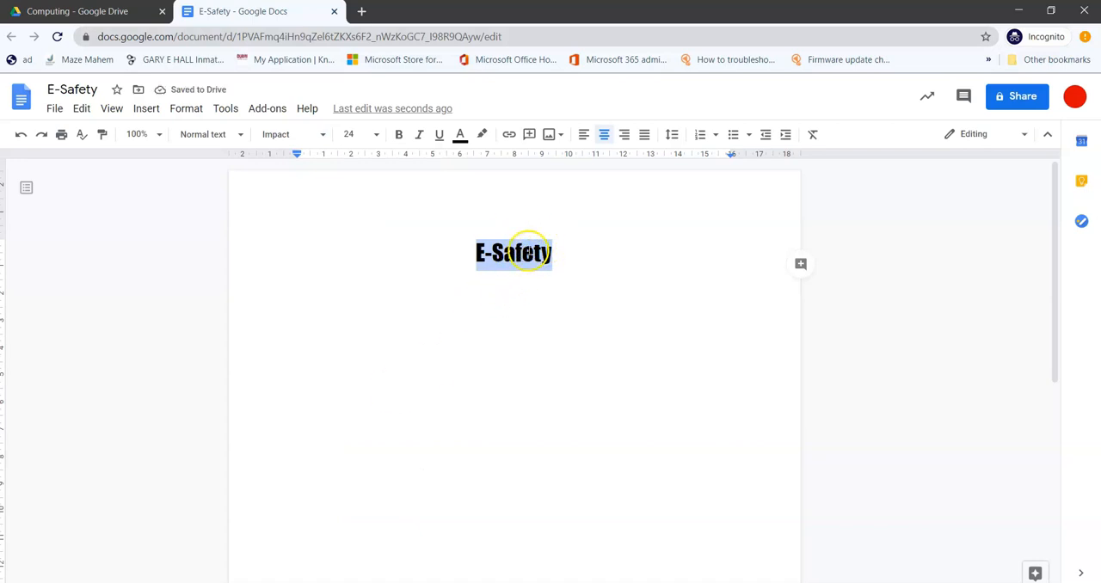
click(567, 279)
Step: Set the font of the E-Safety heading to Permanent Marker
drag(562, 251, 458, 259)
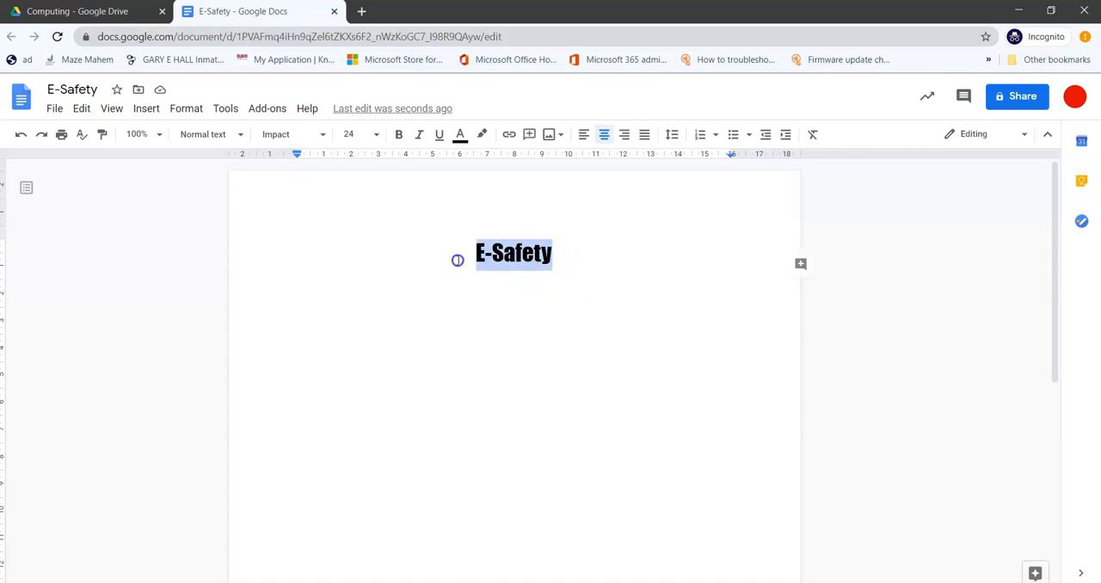
click(320, 135)
click(341, 244)
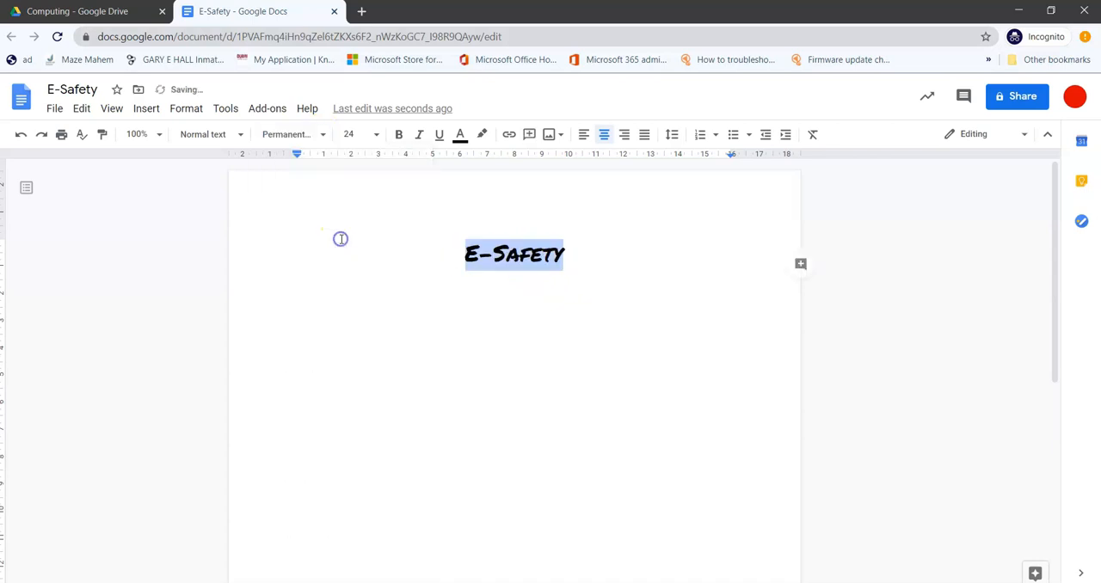
Step: Switch the font of the E-Safety heading to Comfortaa
click(321, 135)
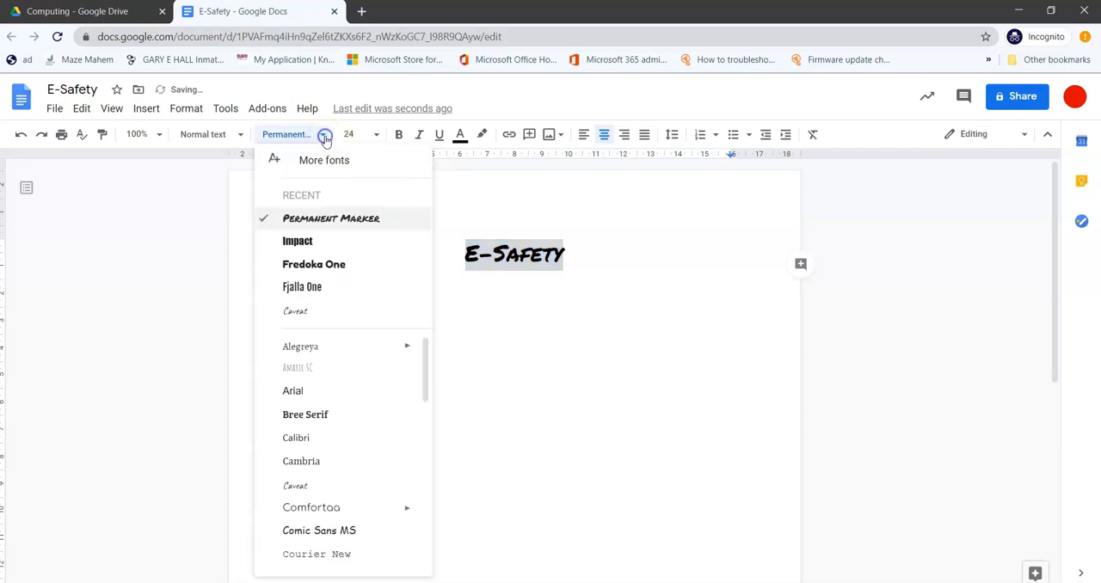
mouse_move(393, 345)
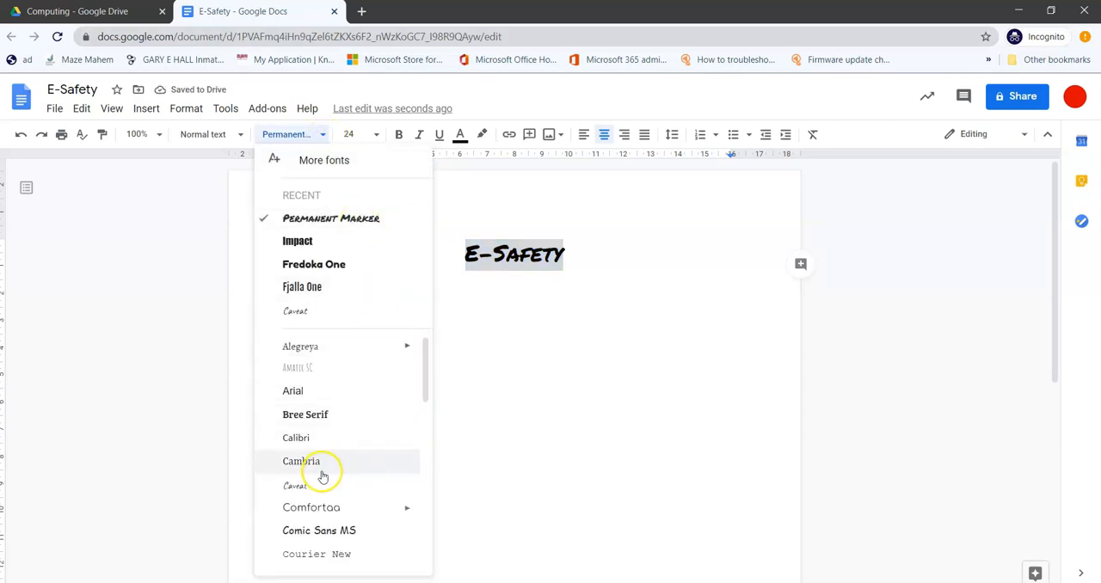
click(322, 509)
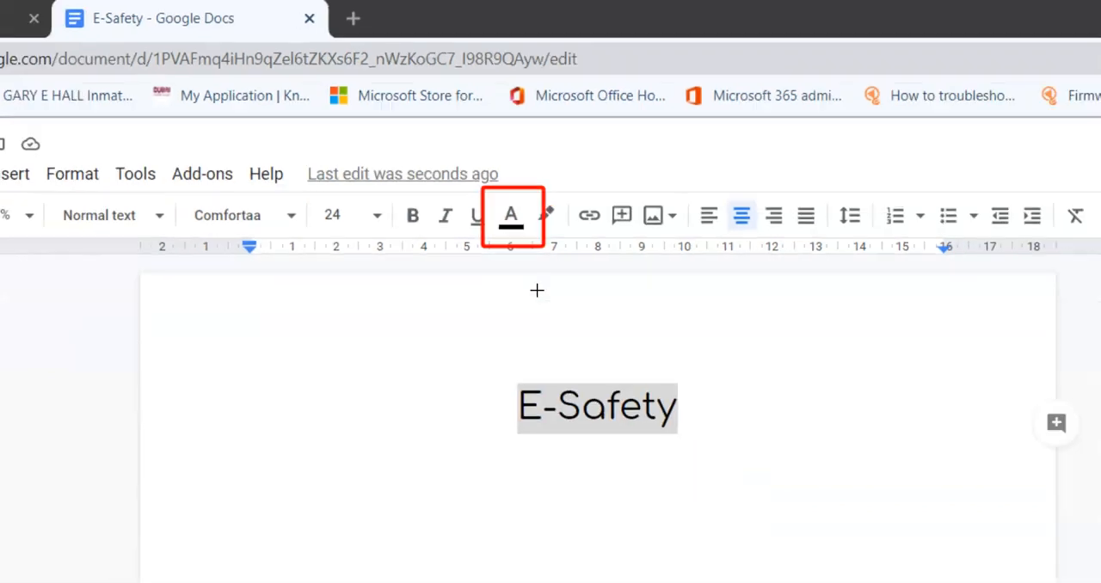
Step: Set the text colour of the E-Safety heading to blue and deselect the heading
drag(583, 257, 495, 262)
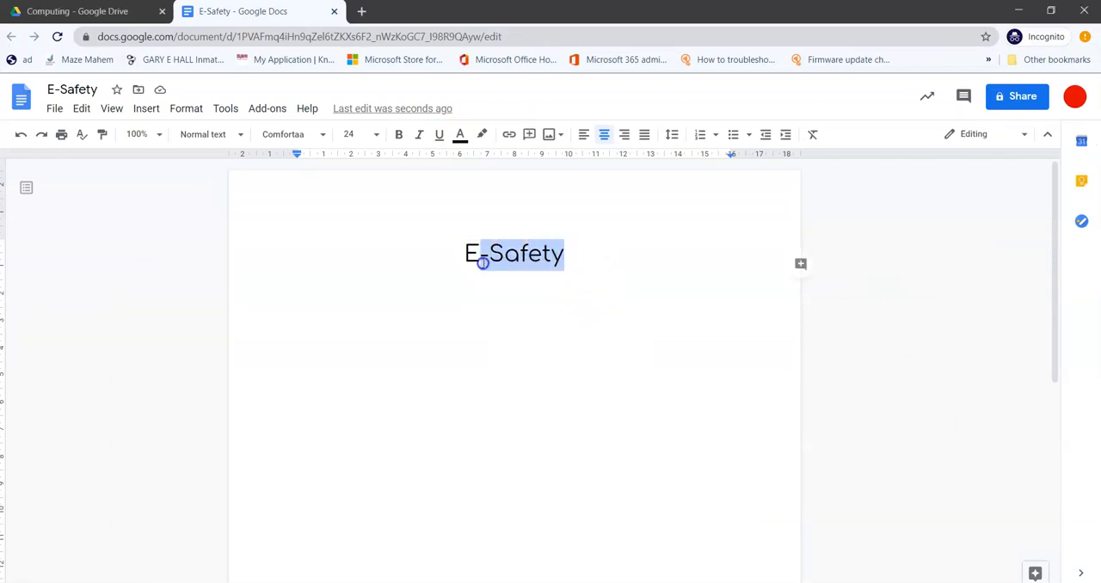
click(461, 136)
click(469, 180)
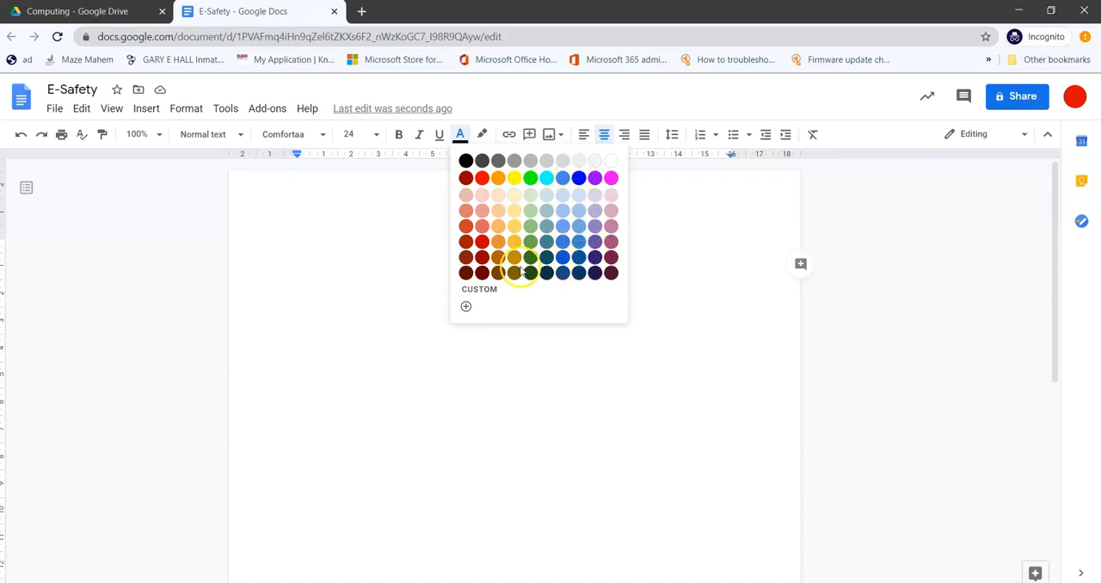
click(582, 178)
click(609, 290)
click(617, 292)
click(520, 283)
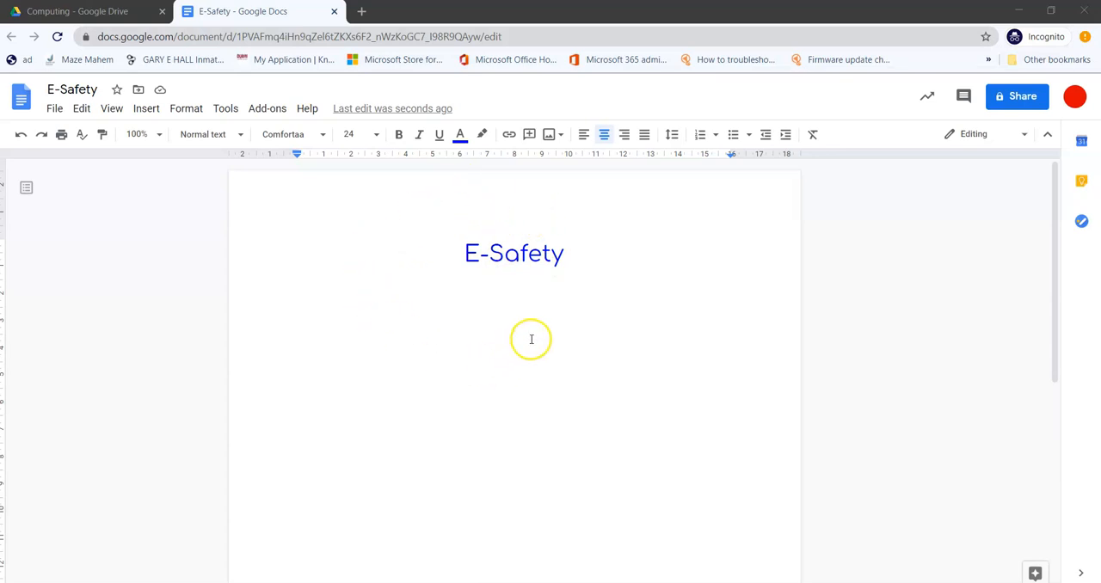
Step: Start a new line below the E-Safety heading and align it left
double_click(572, 255)
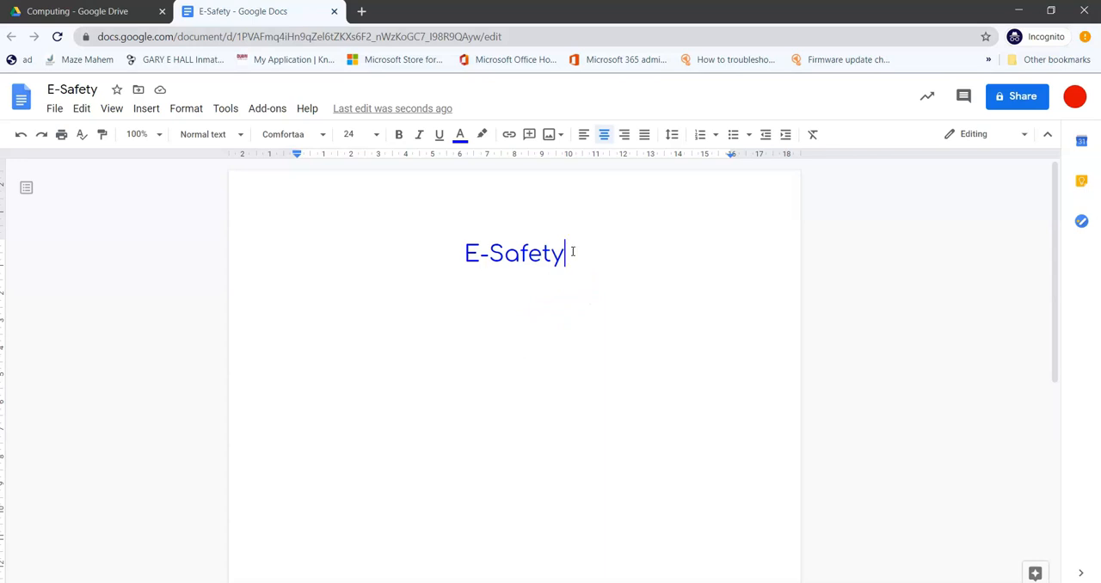
key(Return)
click(574, 250)
key(Return)
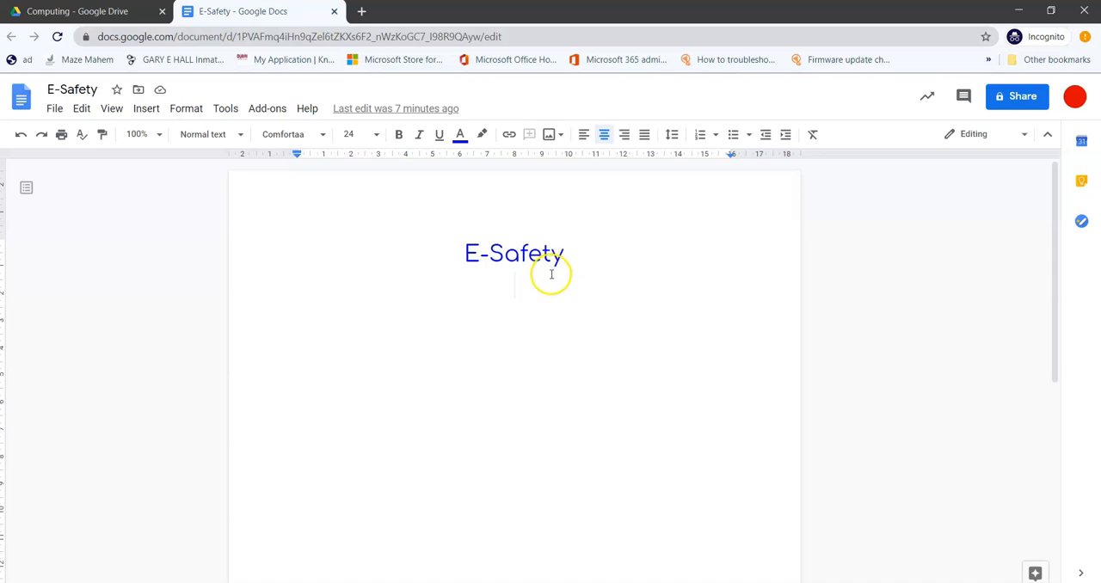
click(584, 135)
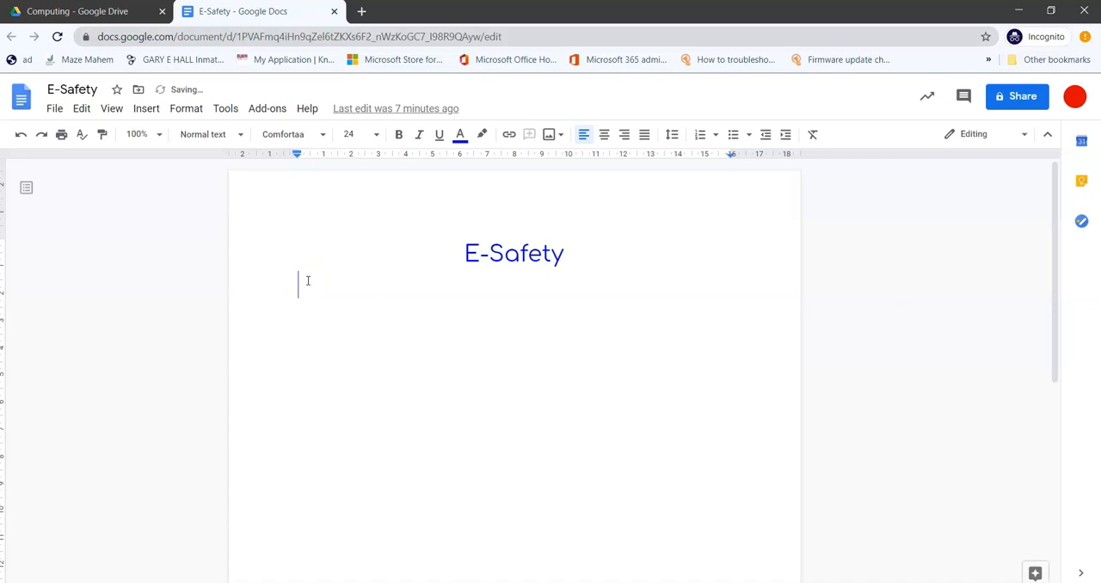
Step: Write "Be kinddd to others" on the new line and remove the two surplus letters so it reads "Be kind to others"
text(Be kinddd)
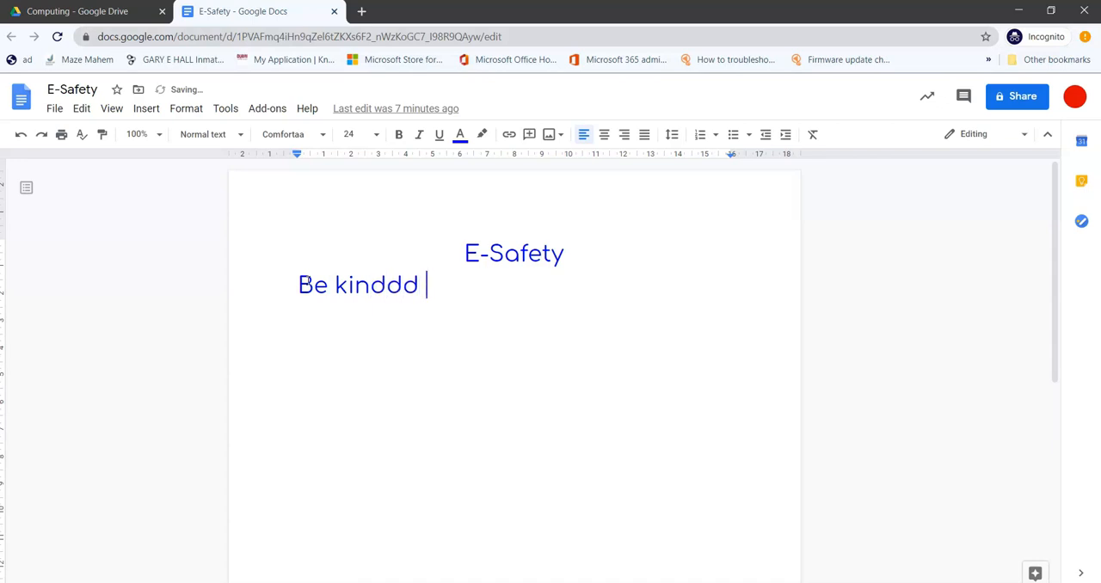
text(thers)
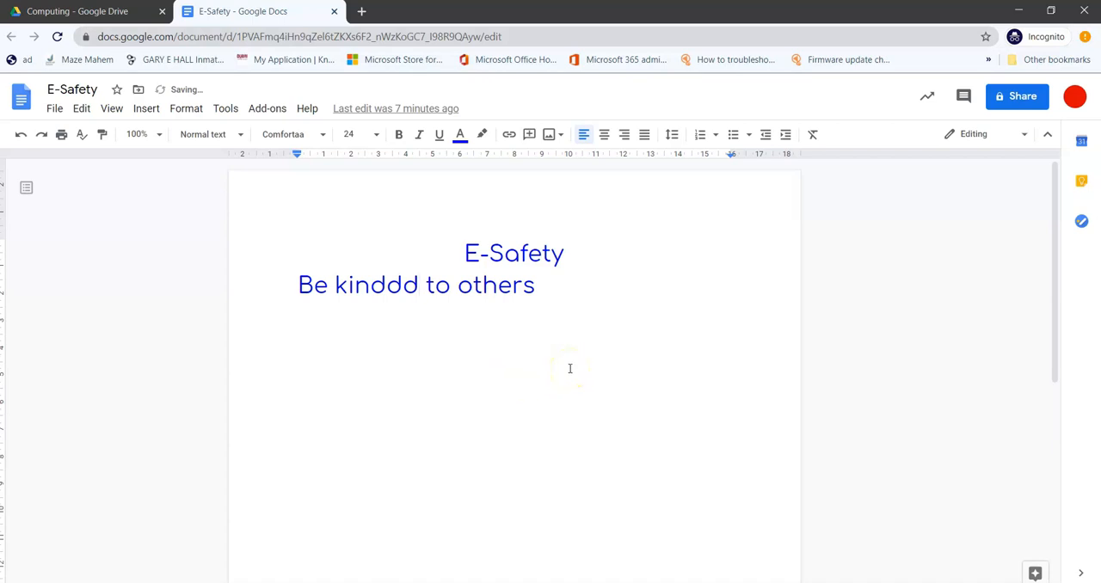
key(BackSpace)
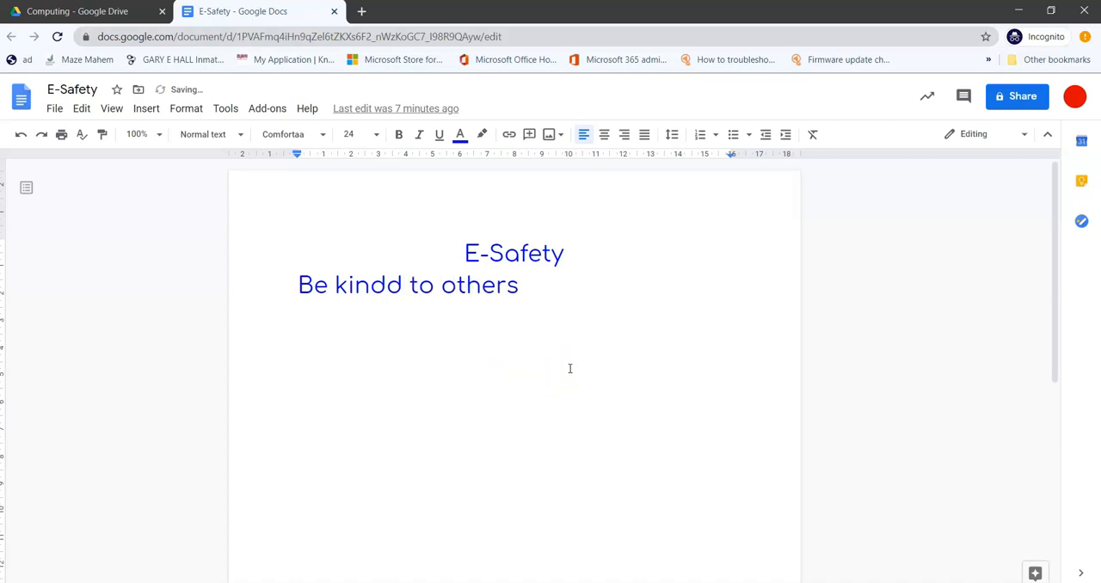
key(BackSpace)
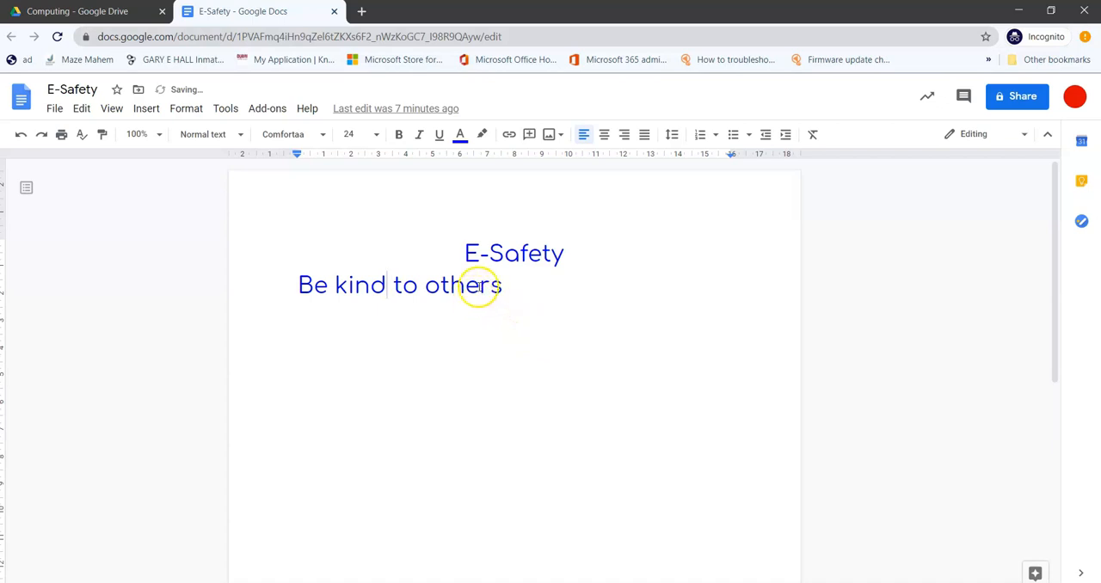
click(350, 284)
click(318, 287)
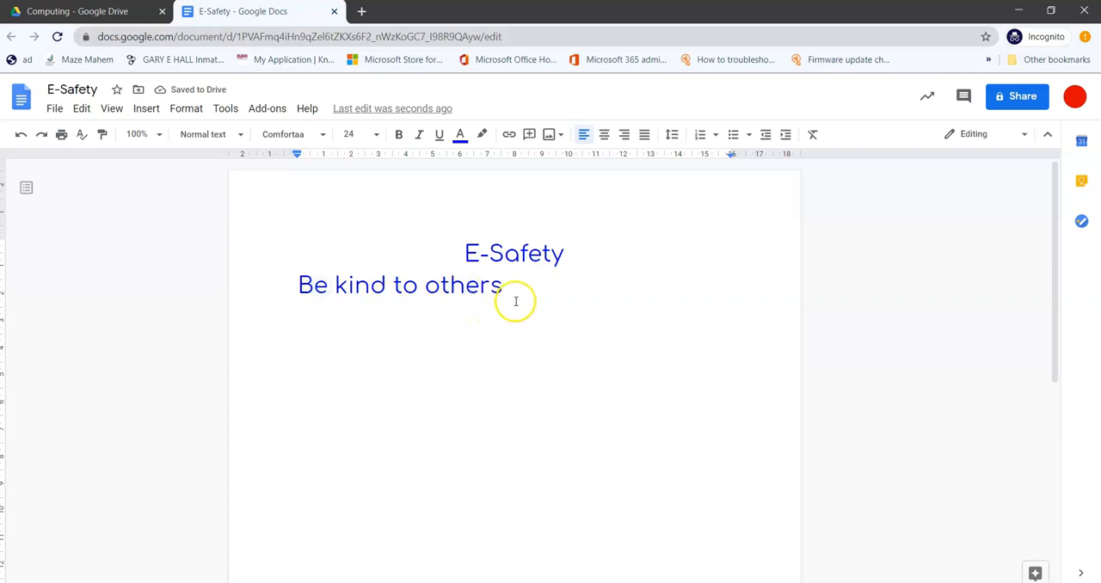
Step: Delete the word "others" from the sentence and undo the deletion
drag(523, 285, 430, 284)
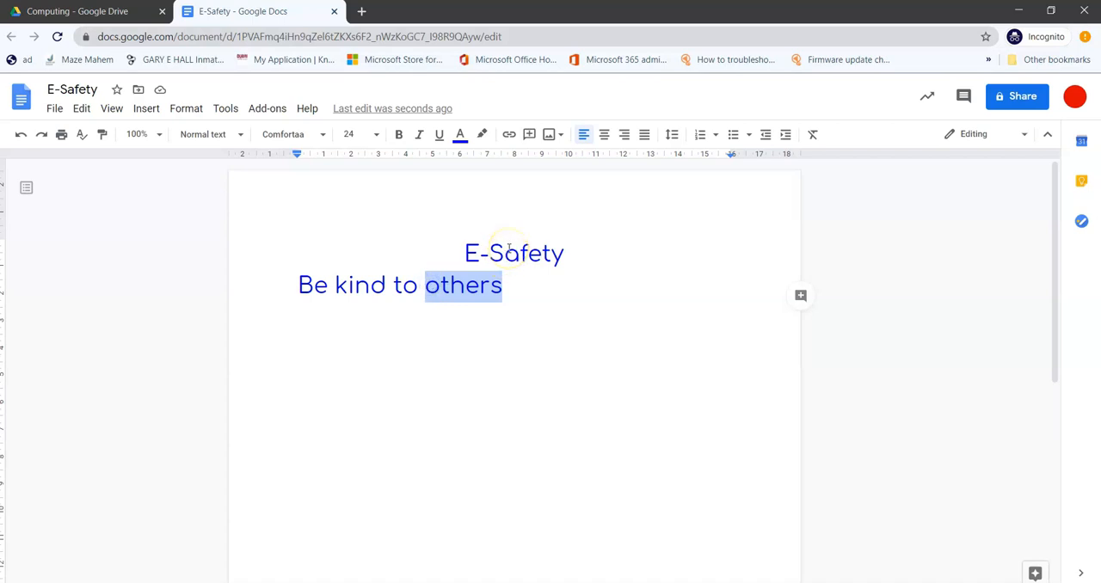
key(BackSpace)
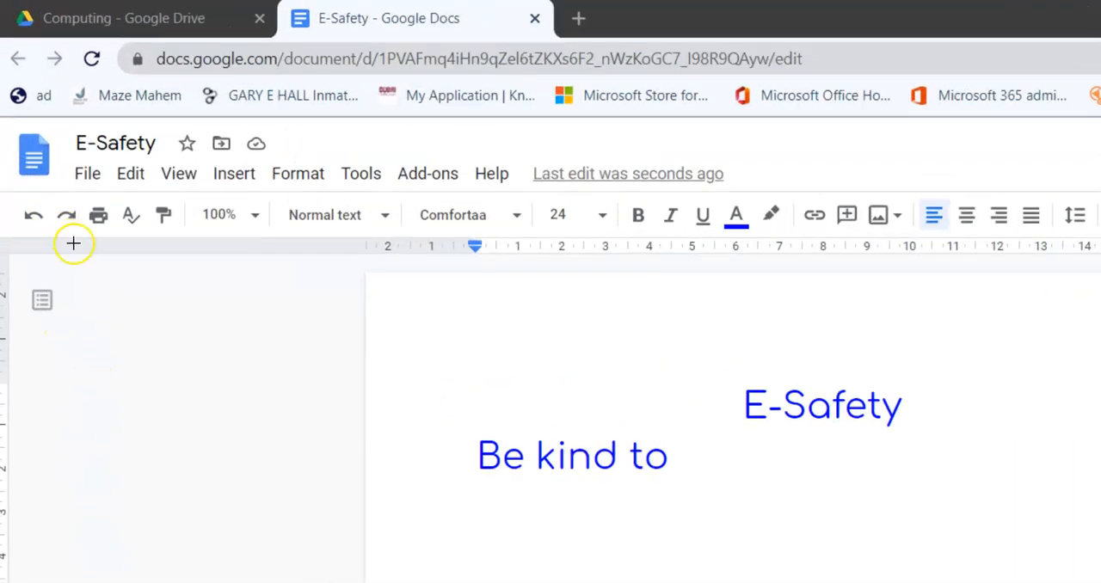
drag(18, 243, 63, 292)
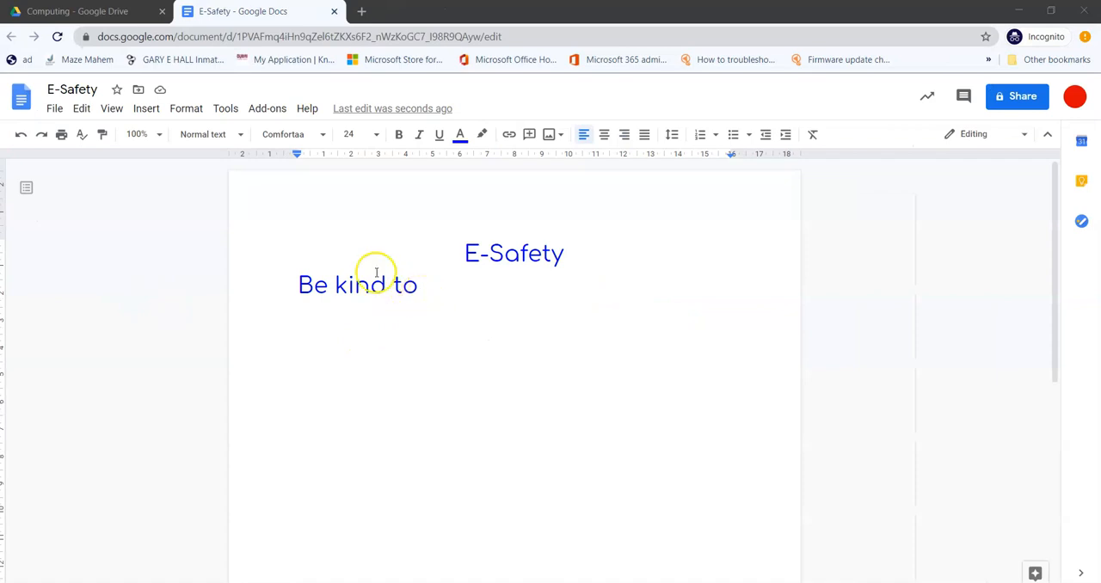
click(22, 138)
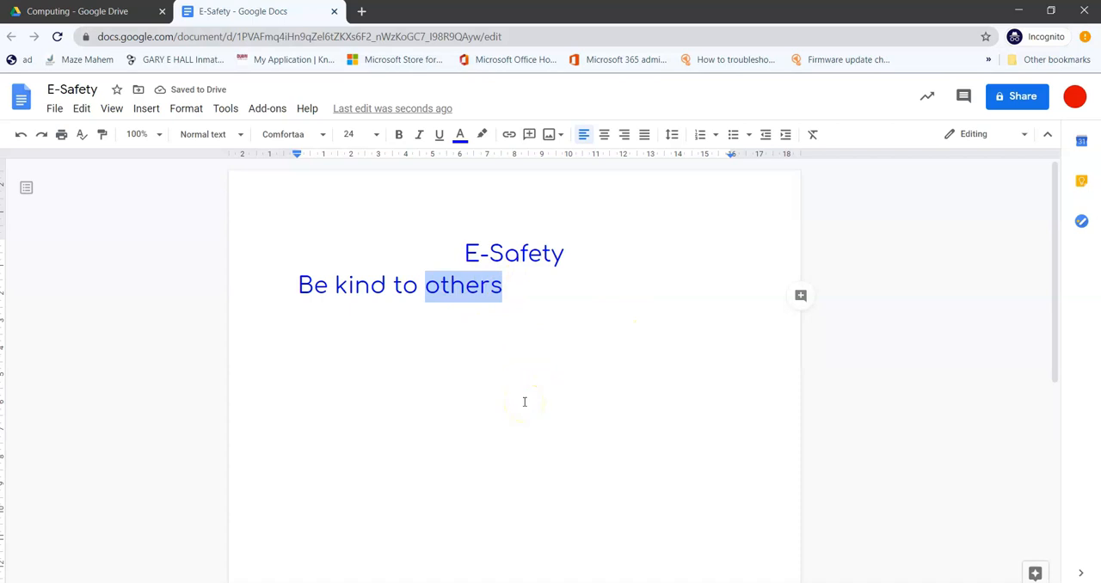
Step: Insert a blank line between the E-Safety heading and the sentence "Be kind to others"
double_click(528, 368)
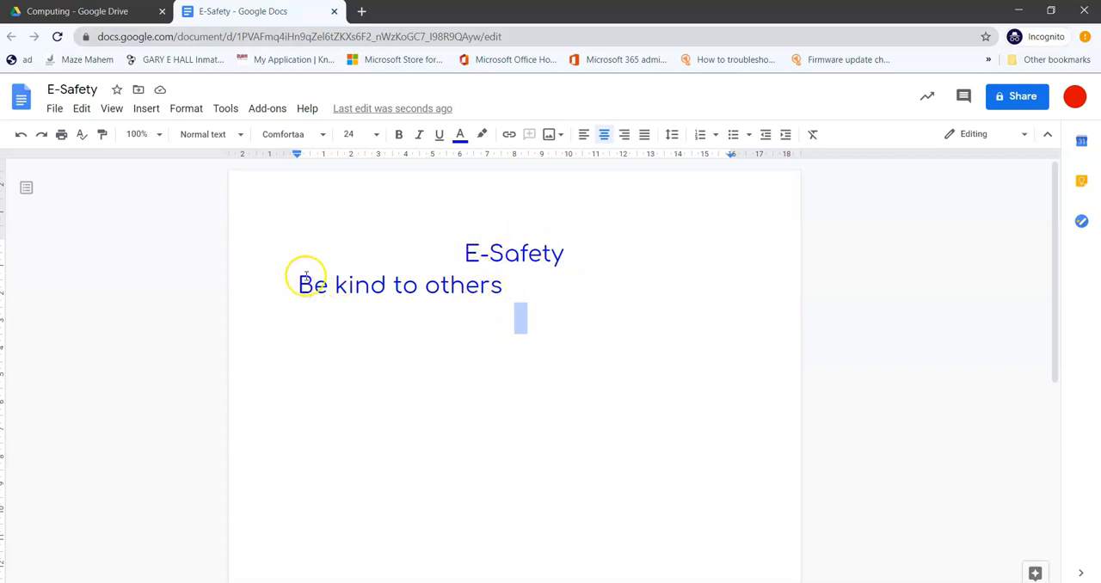
click(561, 256)
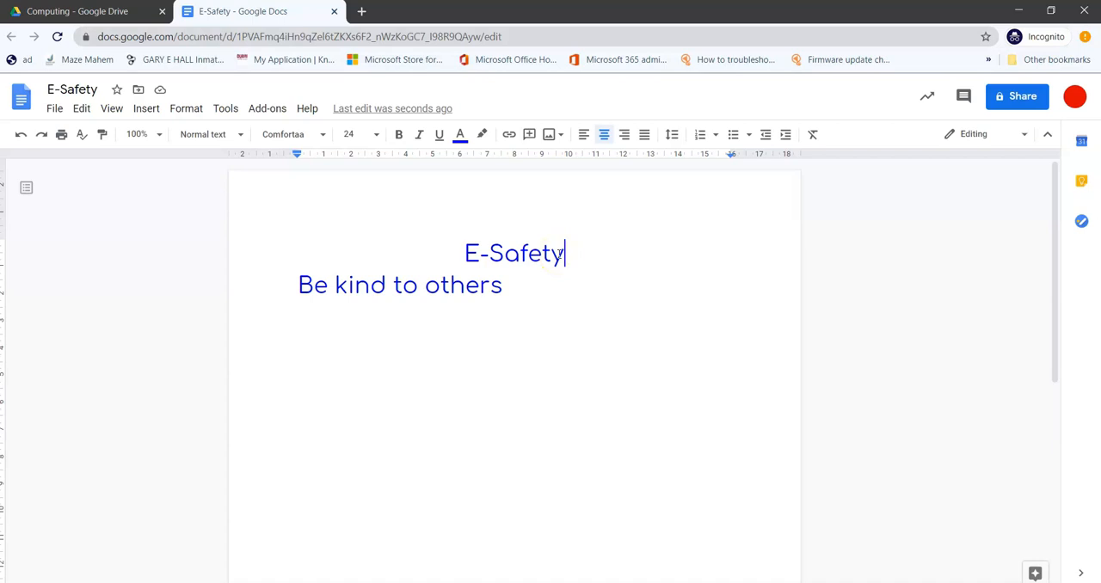
key(Return)
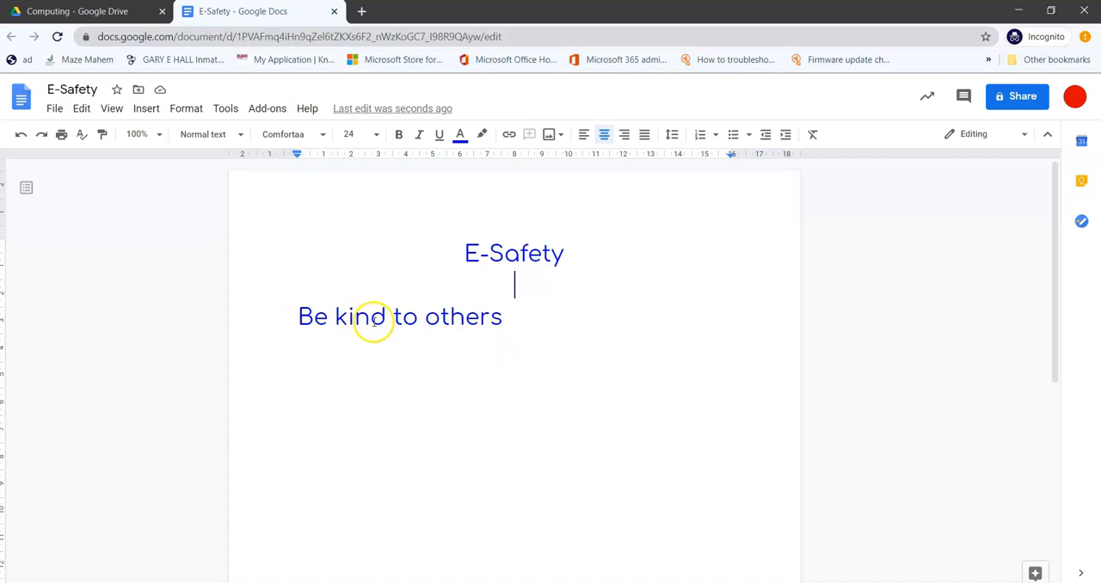
Step: Set the font size of the sentence "Be kind to others" to 18 and deselect it
click(502, 319)
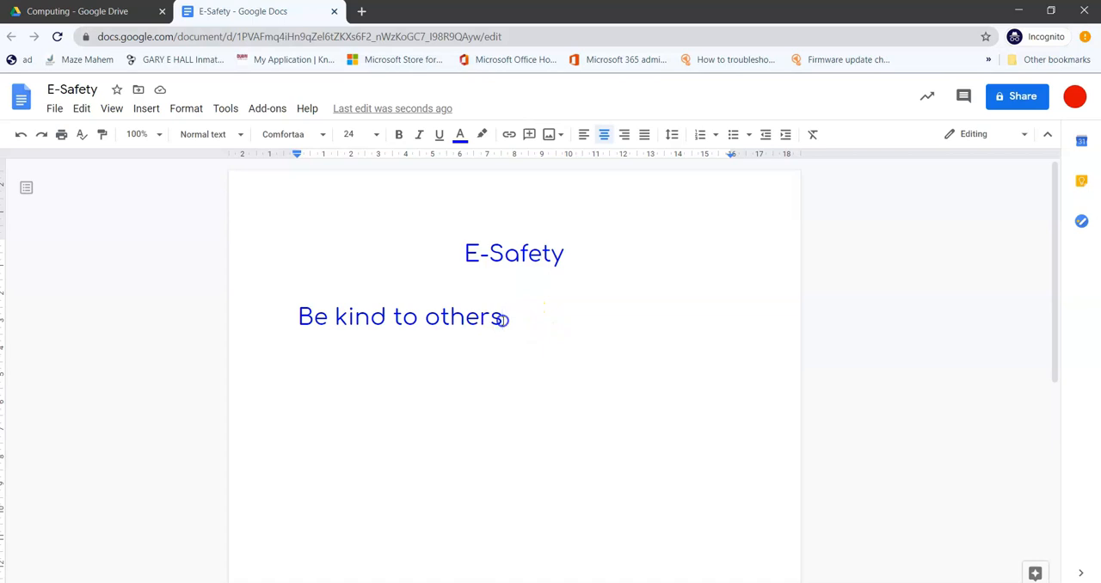
drag(498, 318, 297, 316)
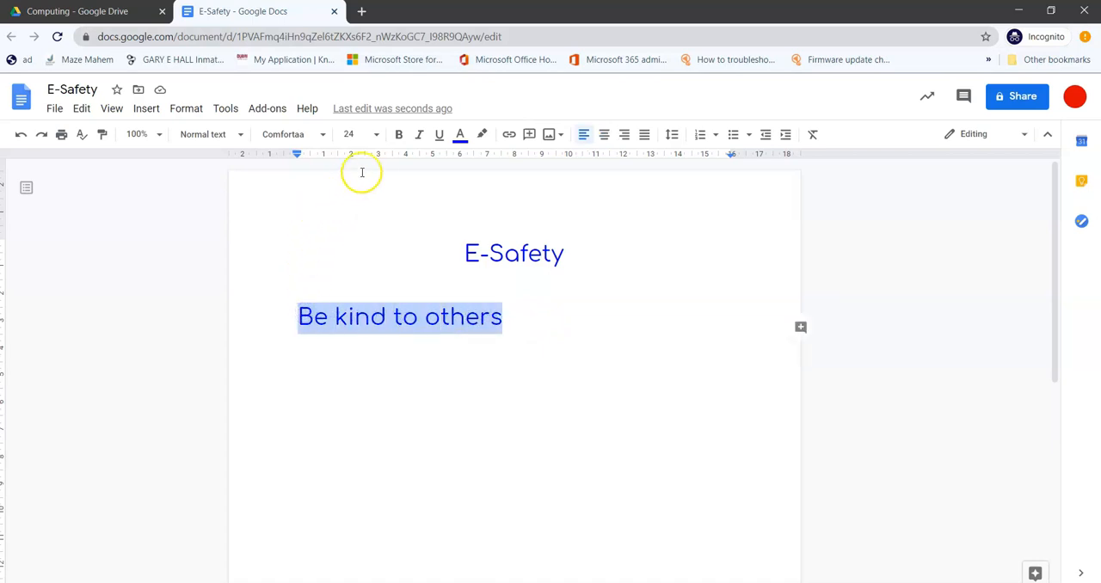
click(376, 136)
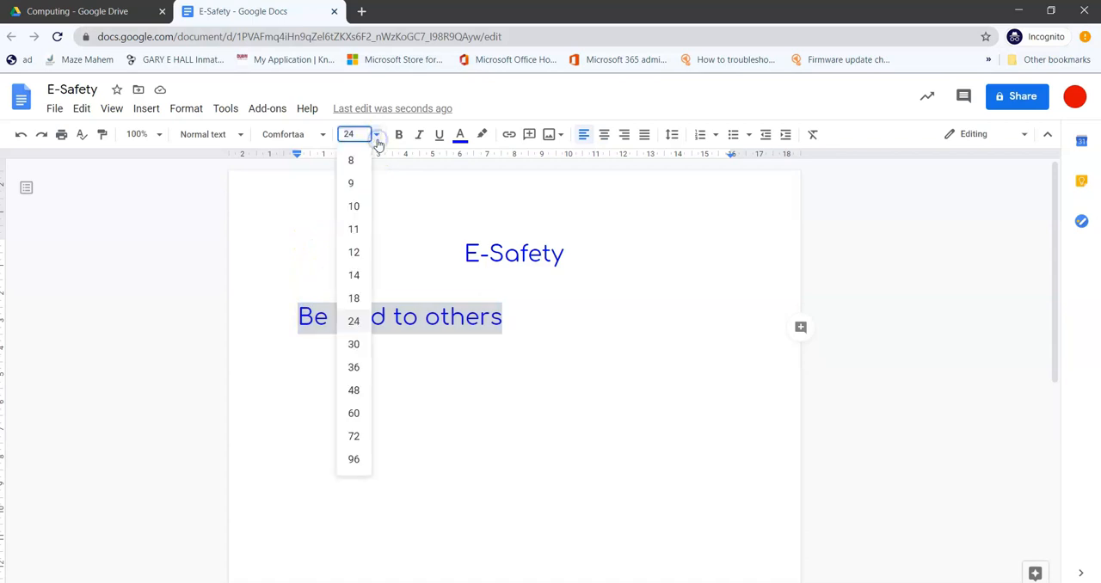
click(357, 297)
click(484, 354)
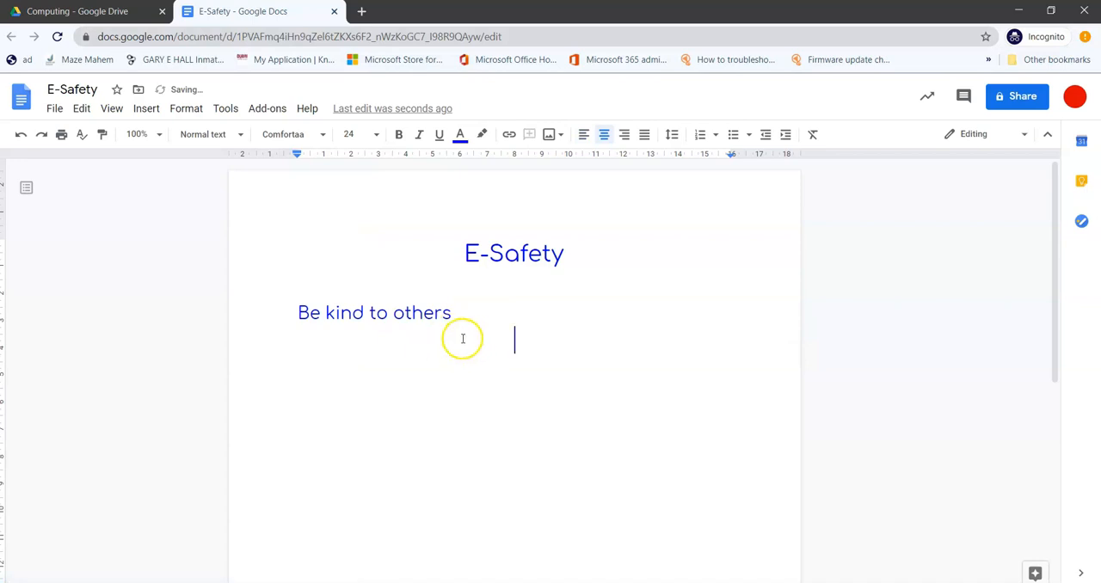